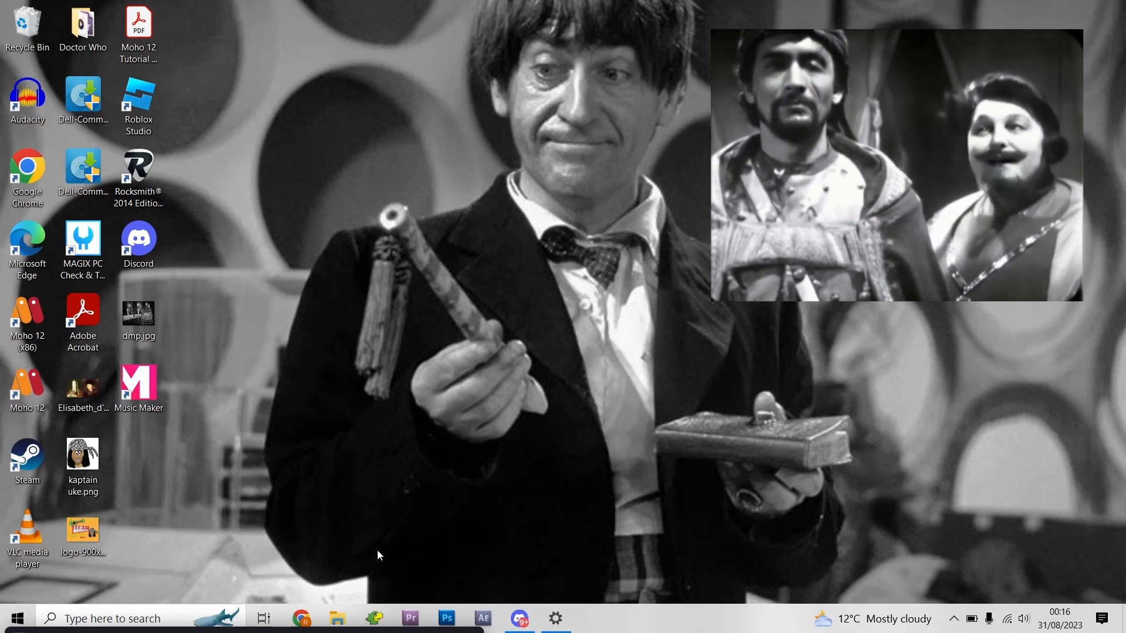
# Review the Doctor Who folder's files, then bring Discord to the front
pyautogui.doubleClick(99, 30)
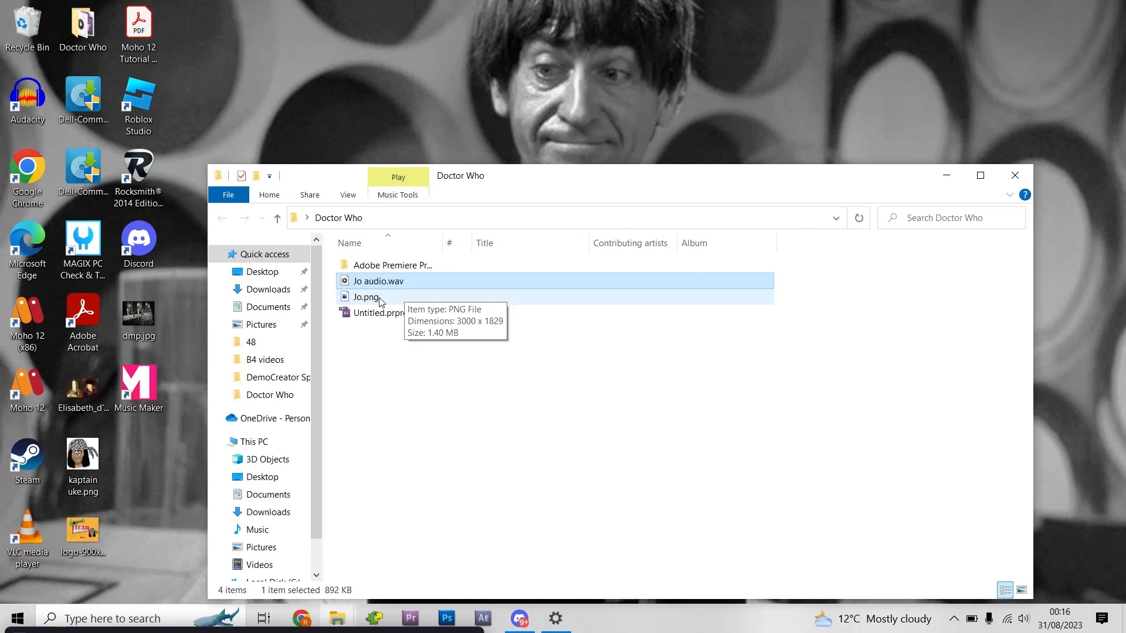
pyautogui.click(520, 619)
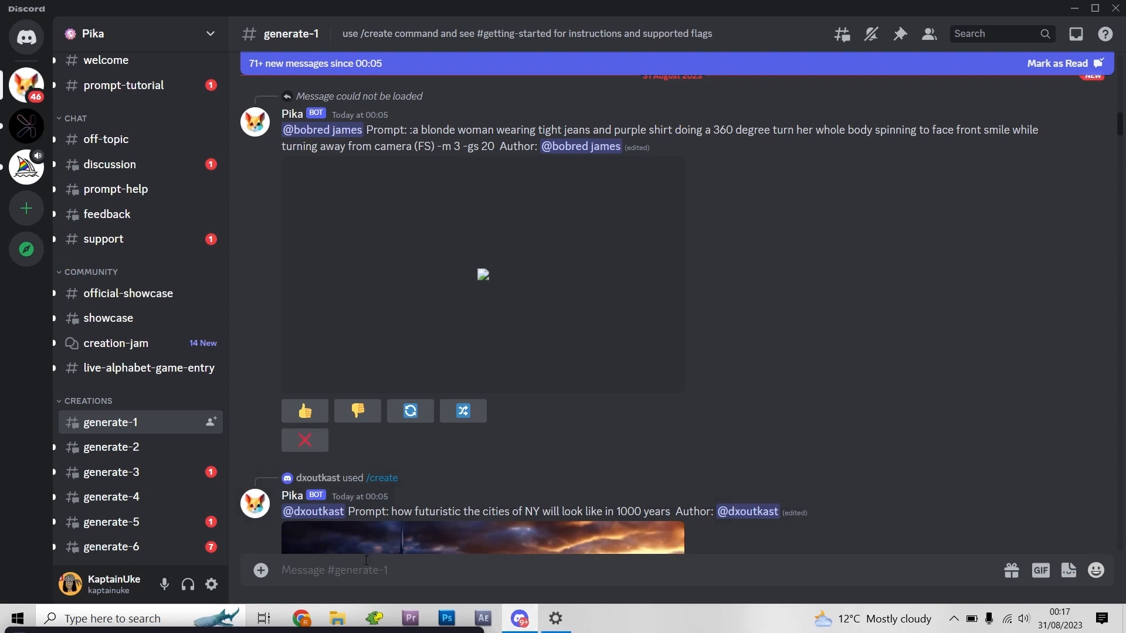
pyautogui.write('/')
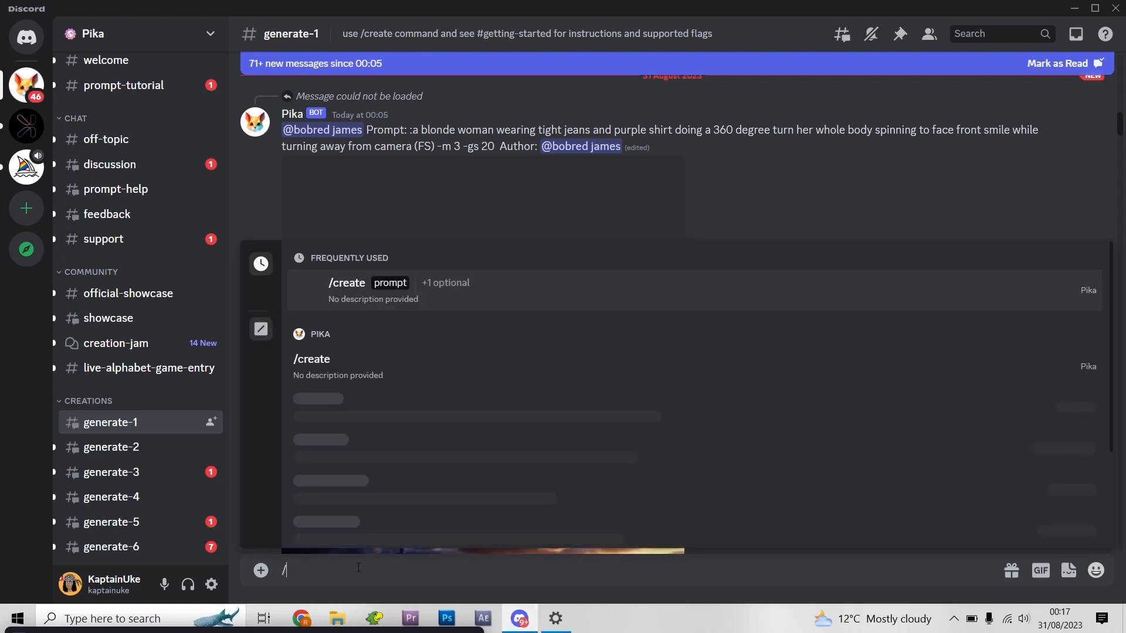
# Start a Pika /create command in generate-1 with the image option added
pyautogui.click(350, 299)
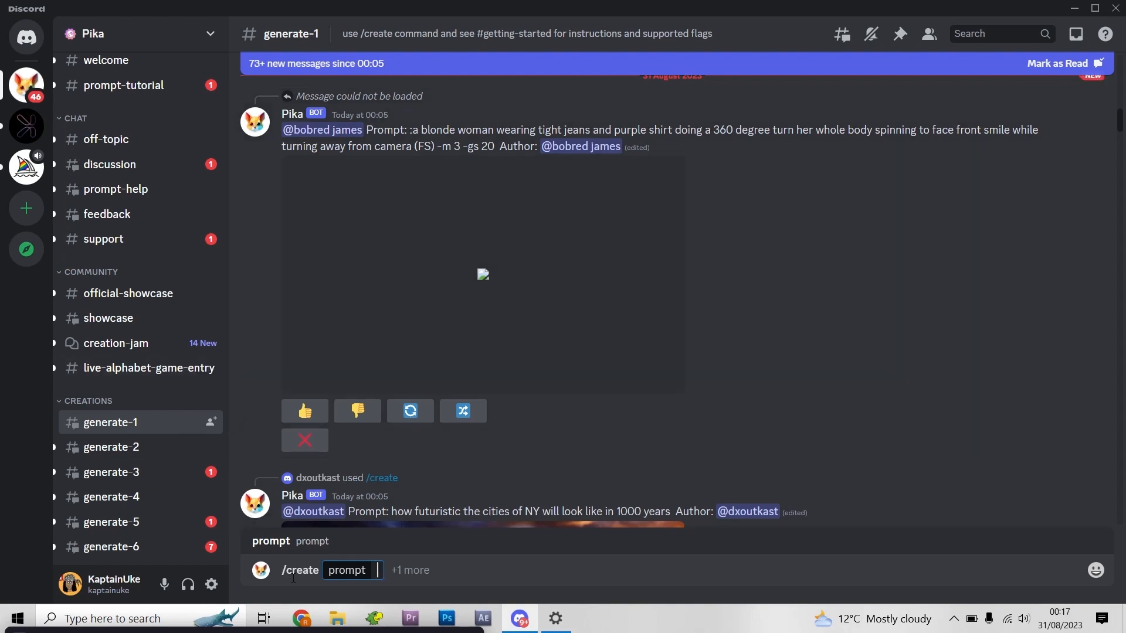
pyautogui.click(419, 572)
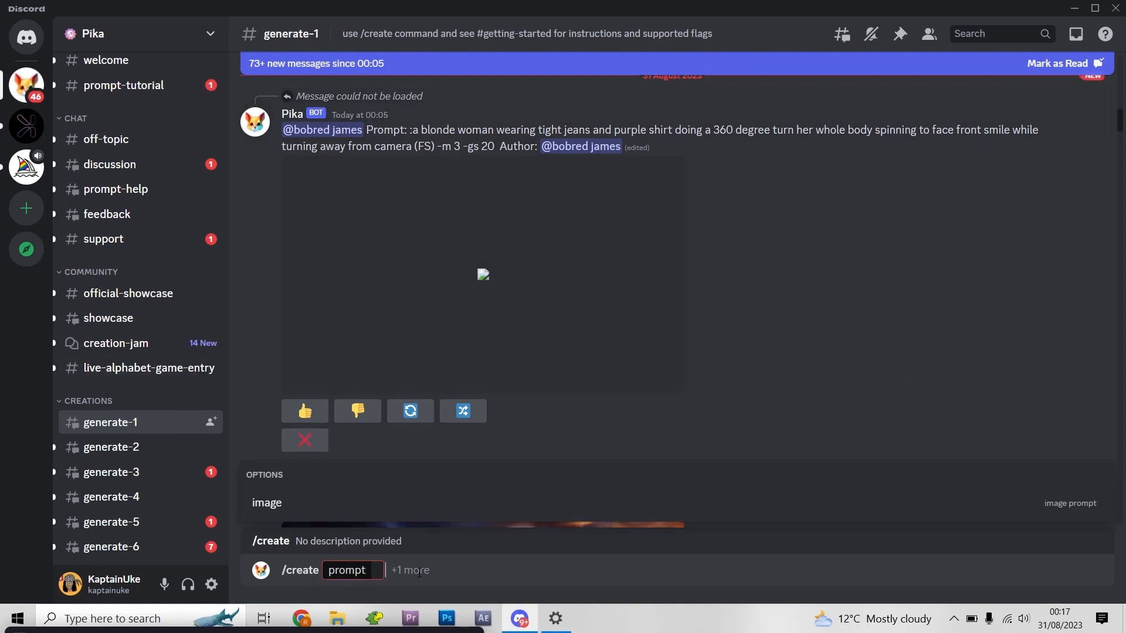
pyautogui.click(266, 503)
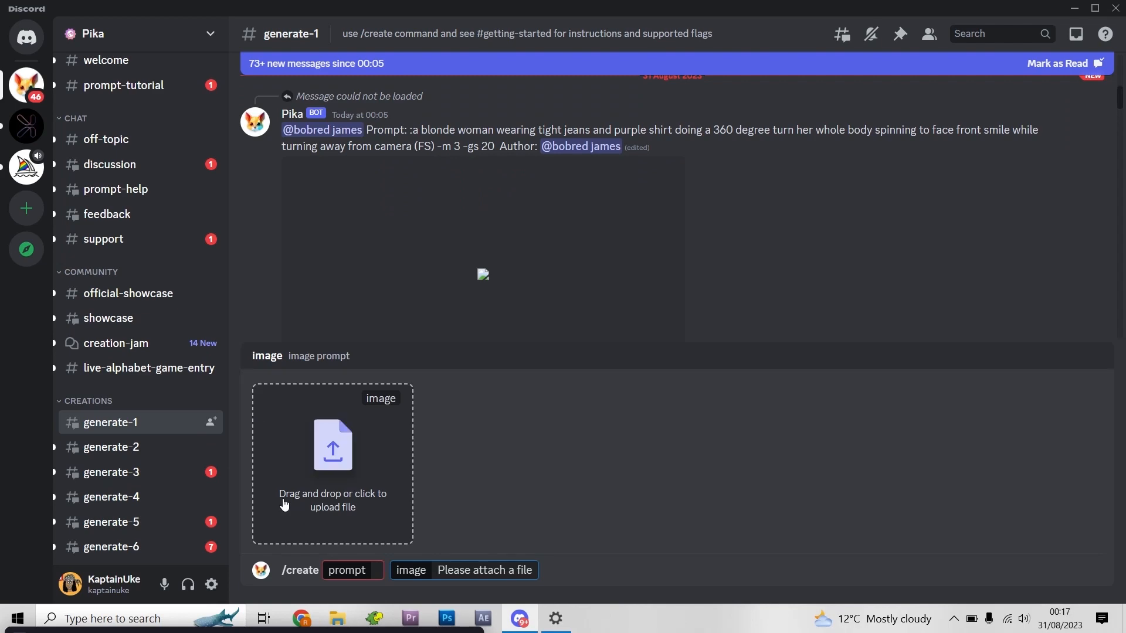
# Attach Jo.png from the Doctor Who folder as the image prompt
pyautogui.click(344, 455)
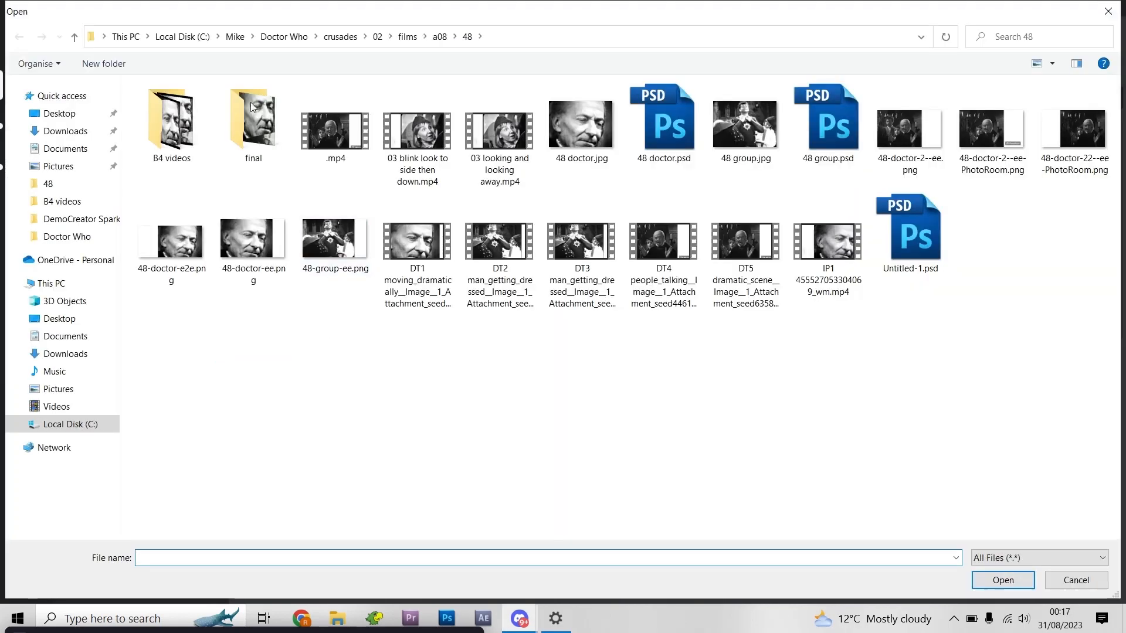
pyautogui.click(67, 237)
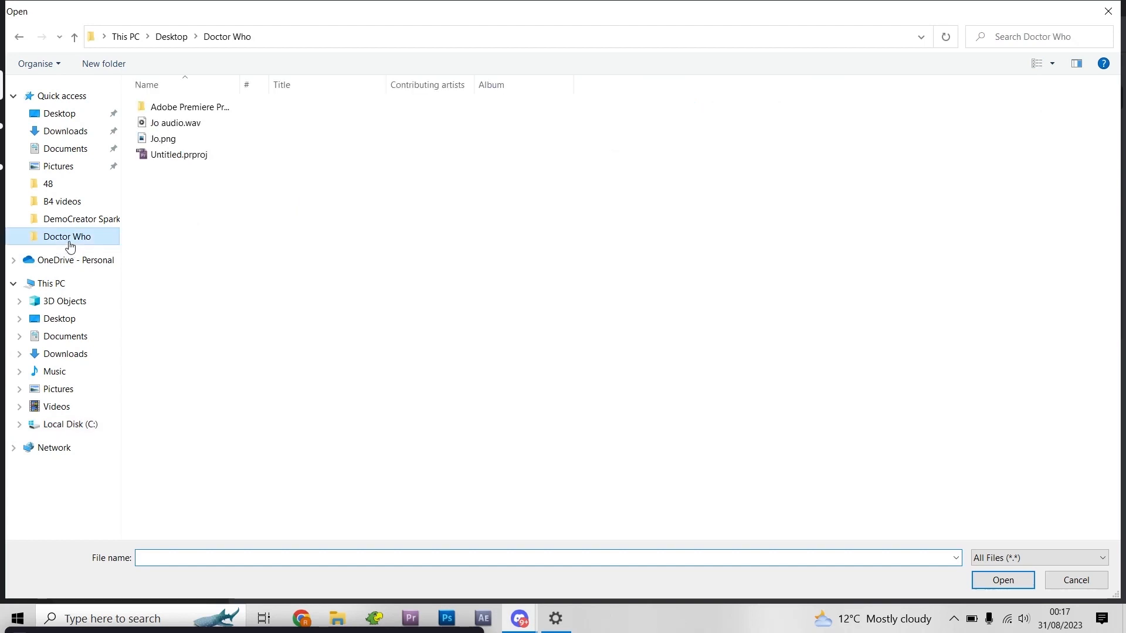
pyautogui.click(172, 139)
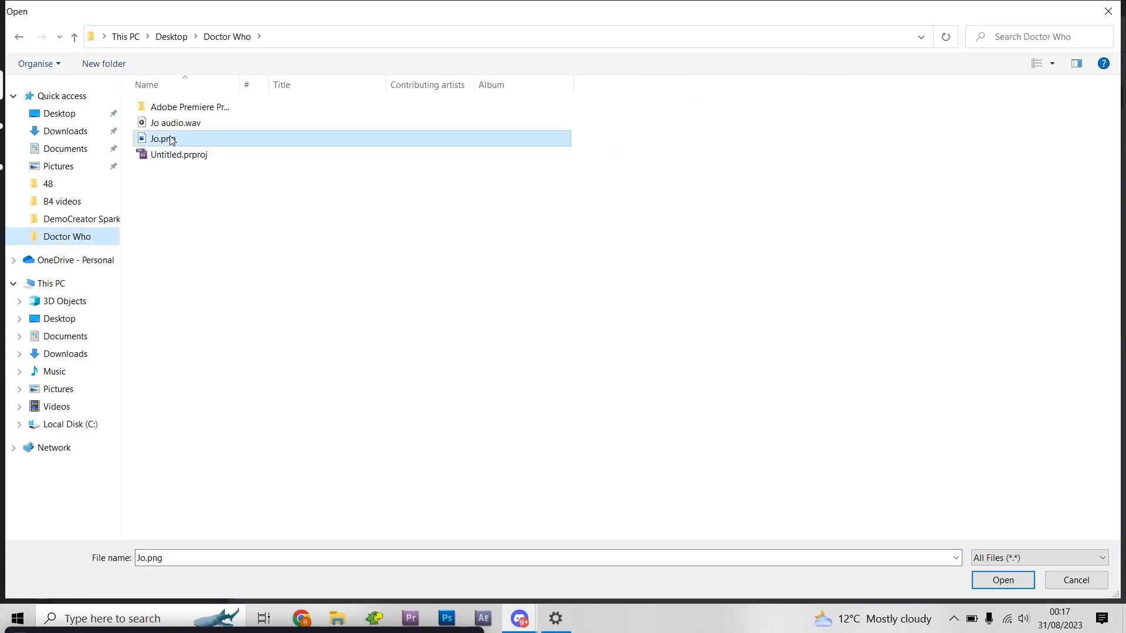
pyautogui.click(983, 583)
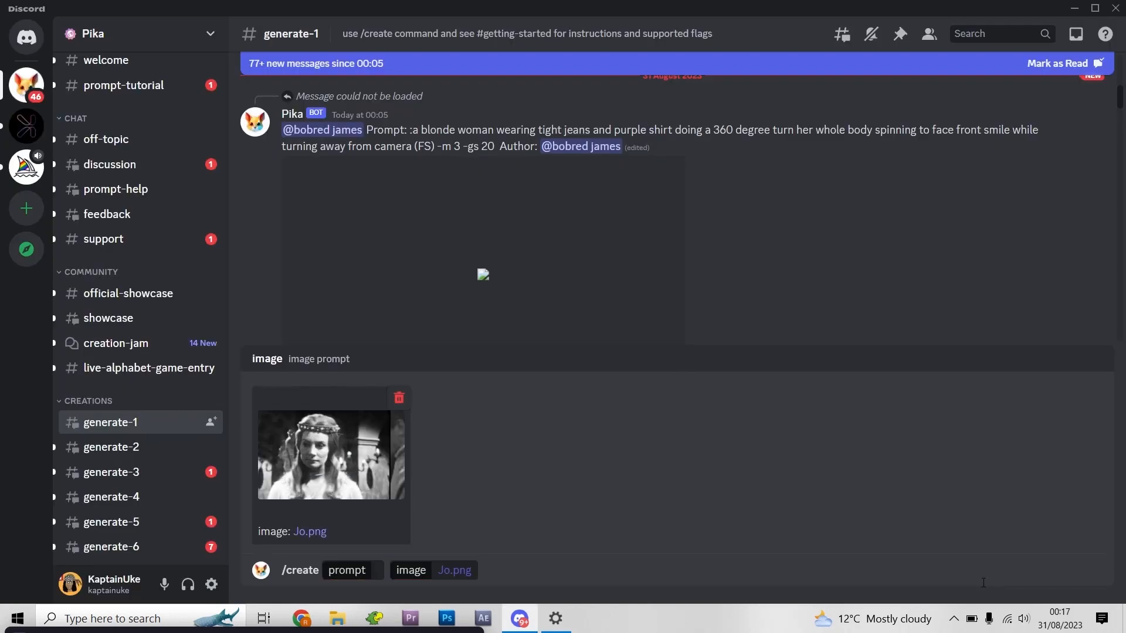
pyautogui.click(374, 571)
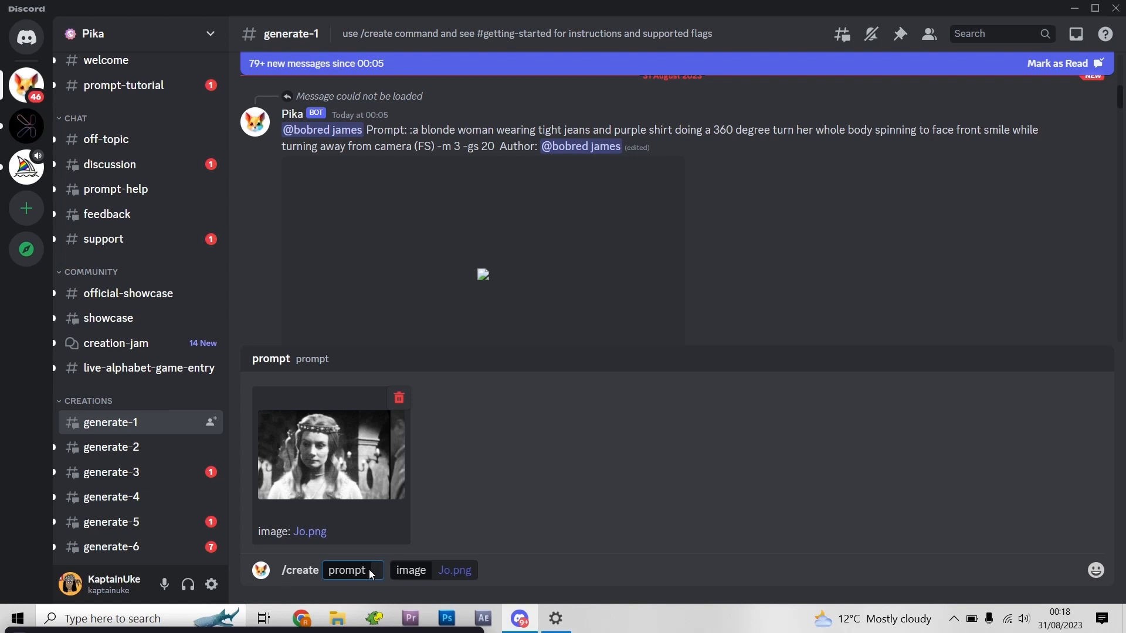
pyautogui.write('woman')
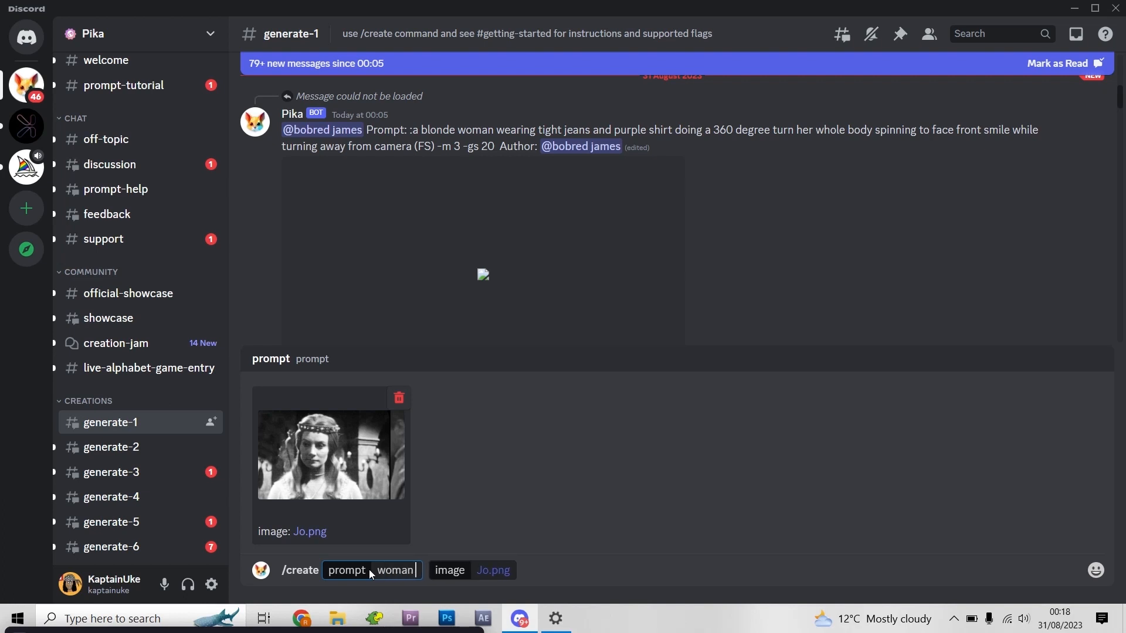
pyautogui.write(' moves dr')
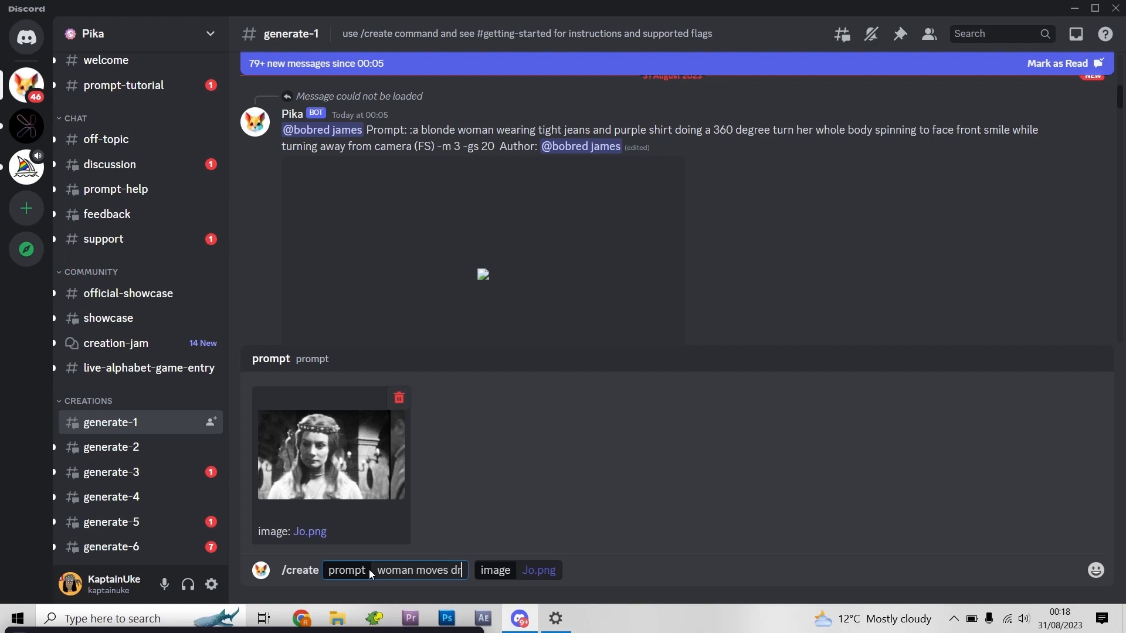
pyautogui.write('amatical')
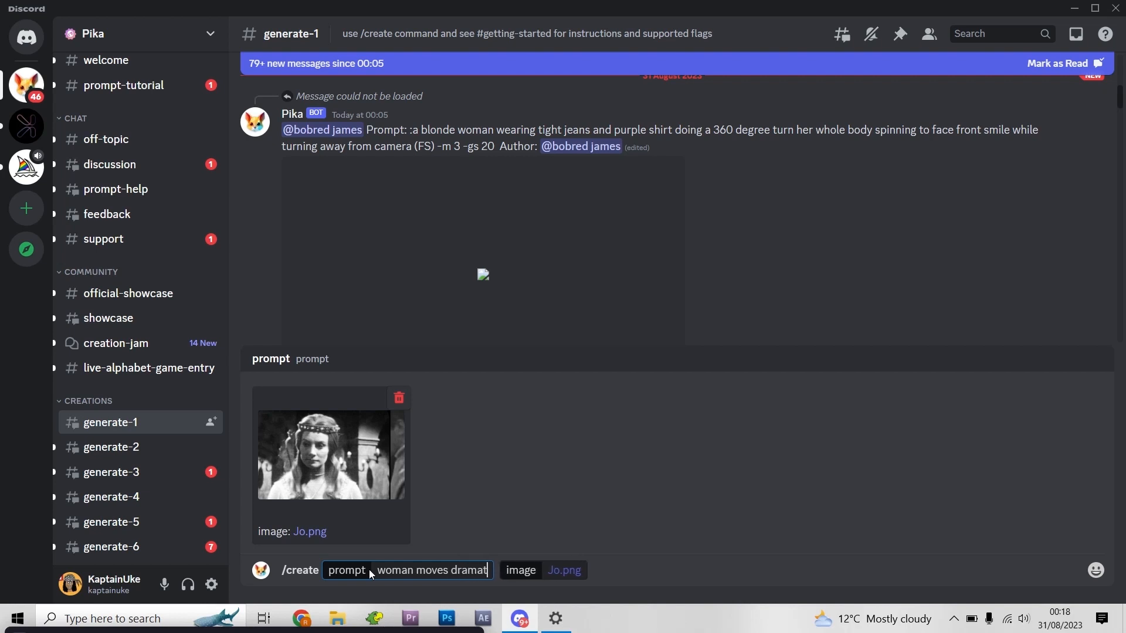
pyautogui.write('ly')
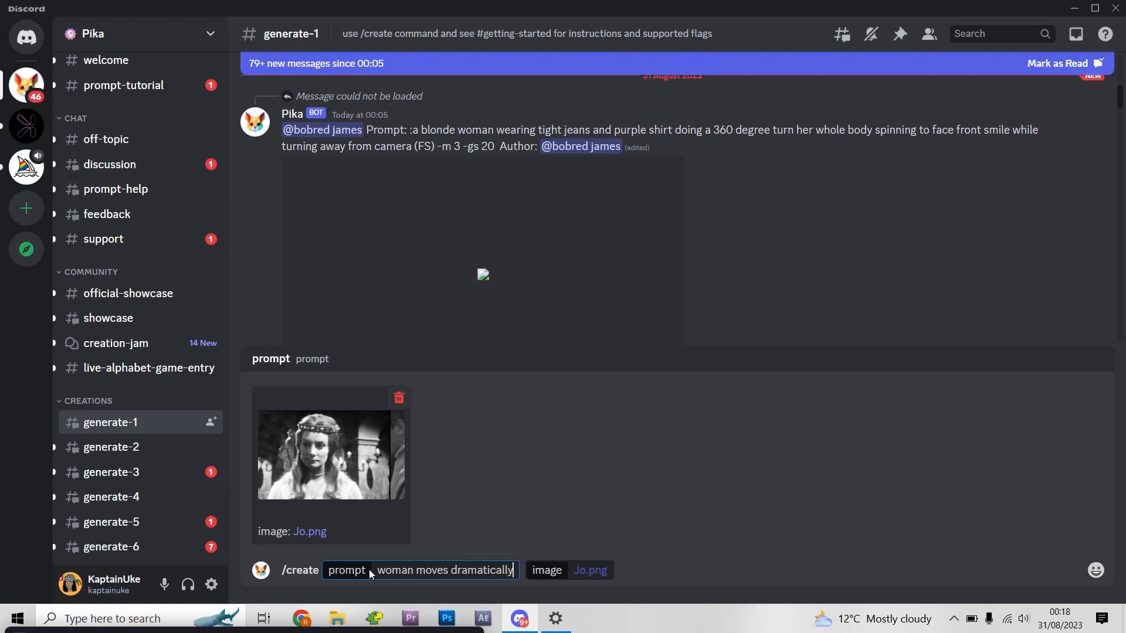
# Send the /create request with prompt 'woman moves dramatically' and Jo.png to Pika
pyautogui.press('Return')
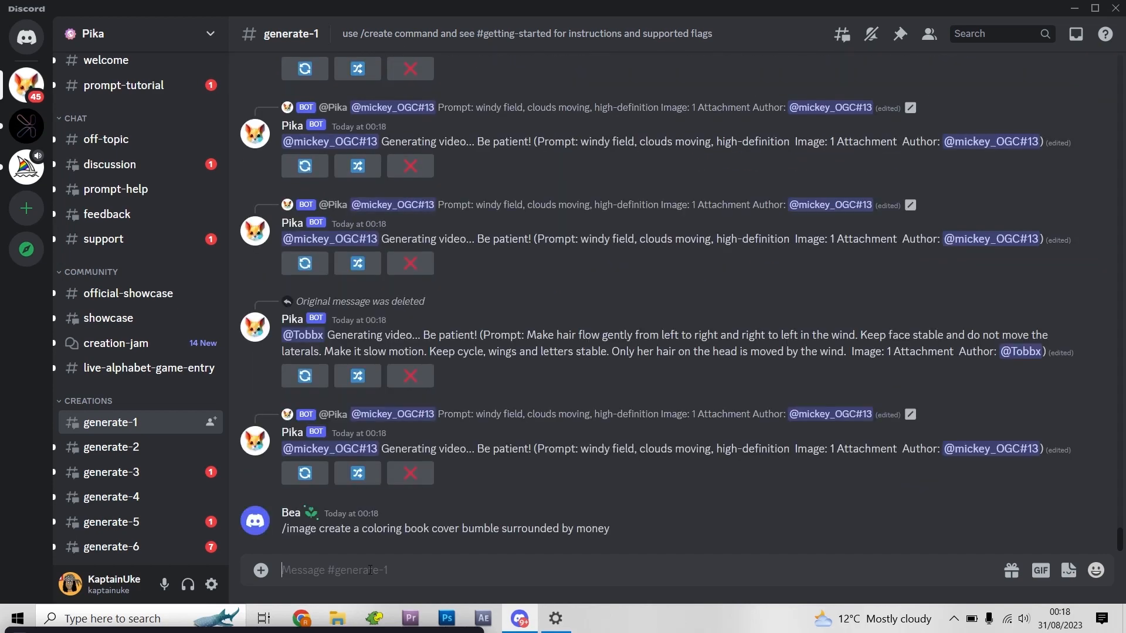
# Locate the finished Pika clip via the 'mentions: kaptainuke' search and jump to it
pyautogui.click(994, 34)
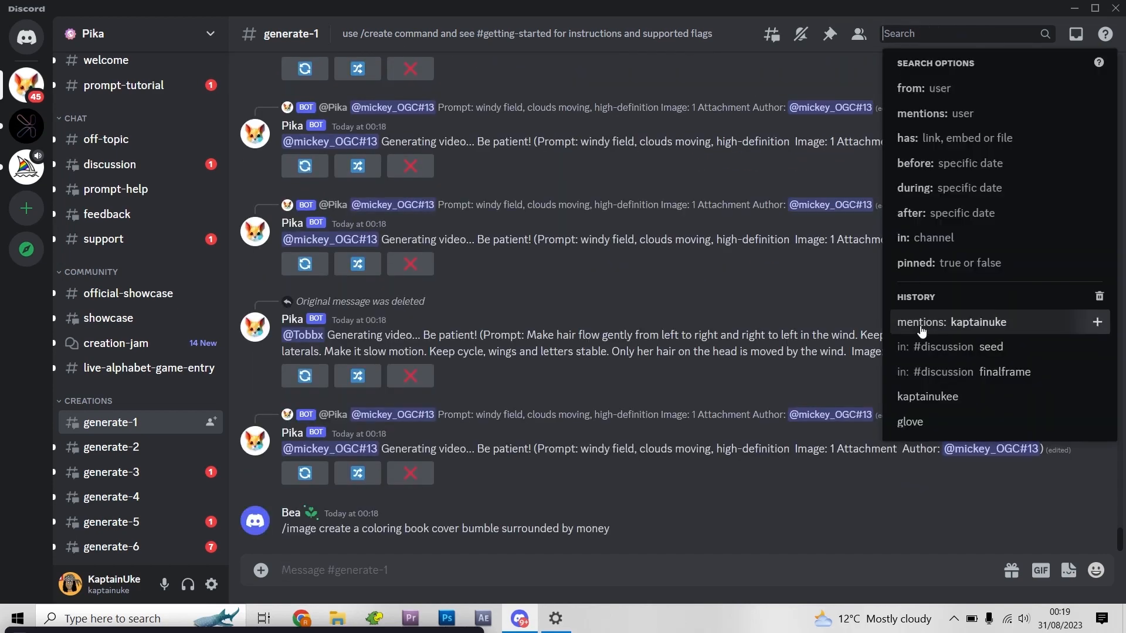
pyautogui.click(955, 322)
pyautogui.click(1093, 139)
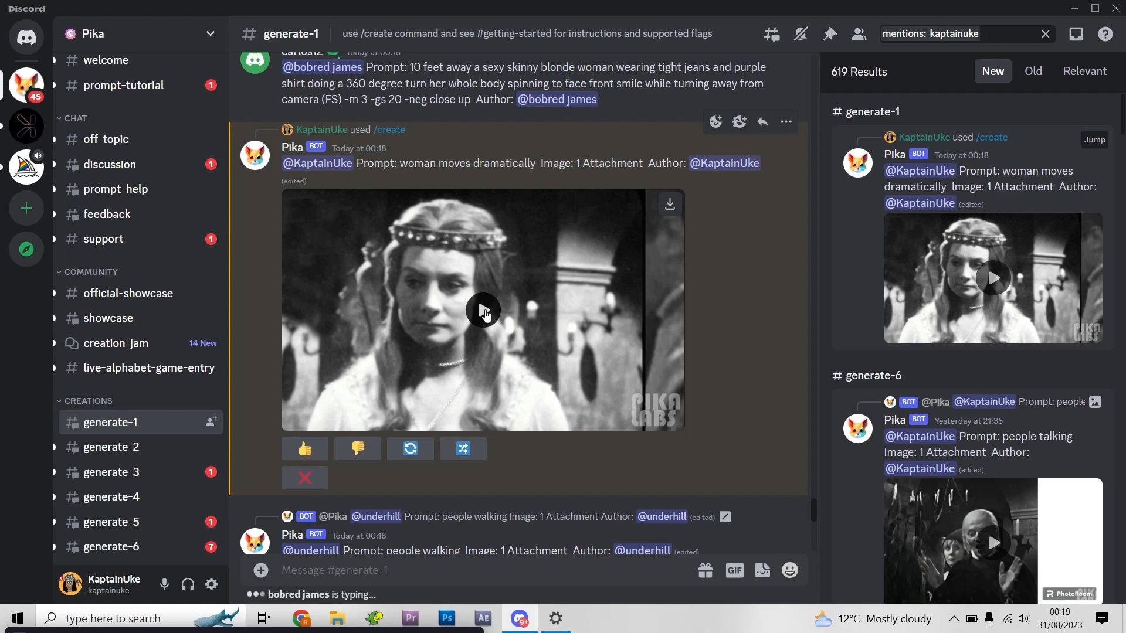
# Watch the 3-second clip of Jo through, replay it, then give it a thumbs down
pyautogui.click(483, 312)
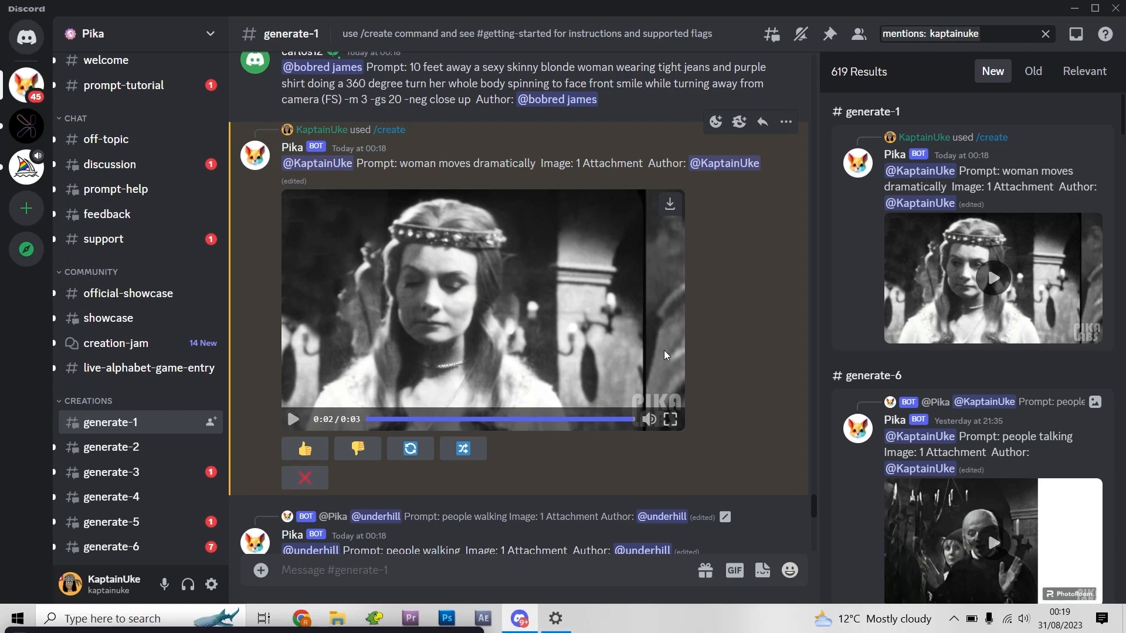
pyautogui.click(294, 420)
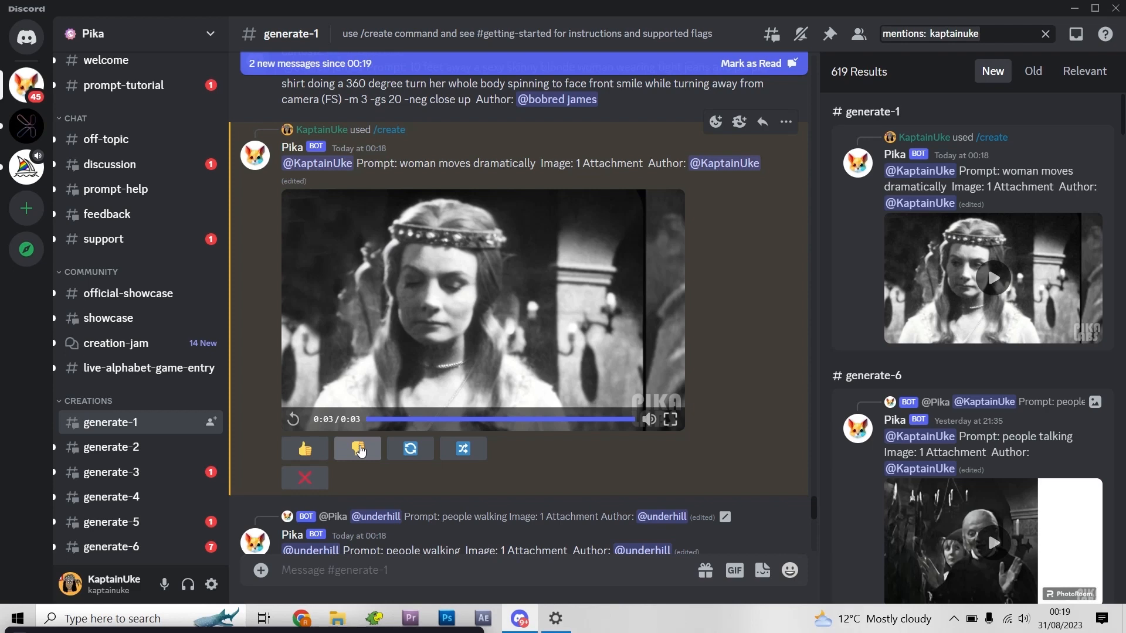
pyautogui.click(359, 450)
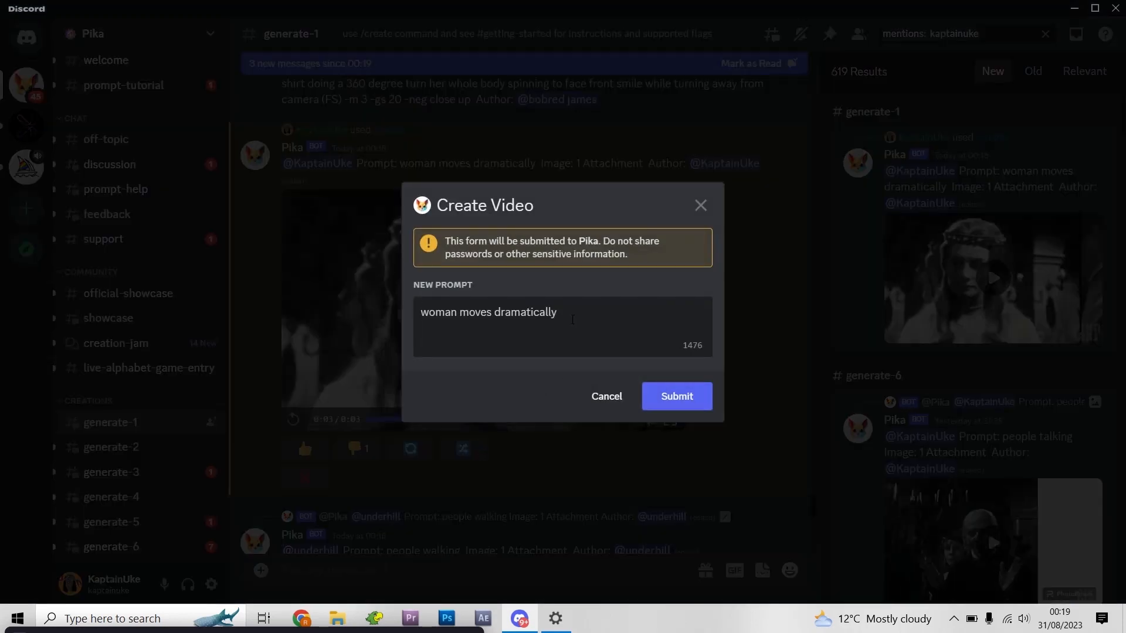
# Submit a revised prompt 'woman moves dramatically, thinking, swaying' for a new video
pyautogui.click(573, 320)
pyautogui.write('hi')
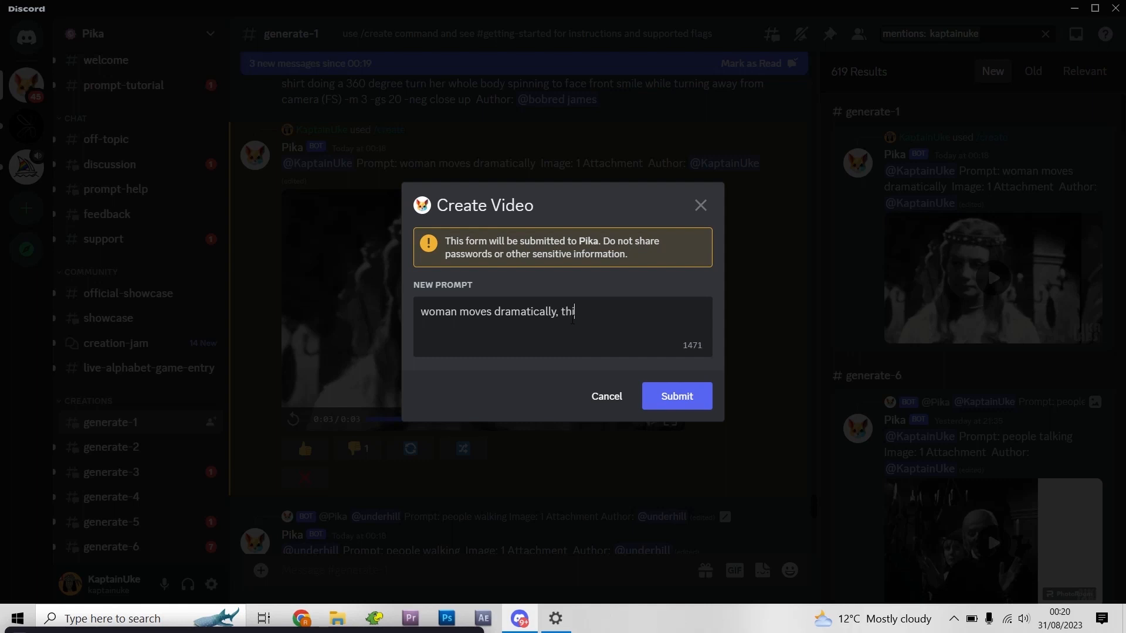
pyautogui.write('nking, s')
pyautogui.write('wayi')
pyautogui.write('ng')
pyautogui.click(674, 397)
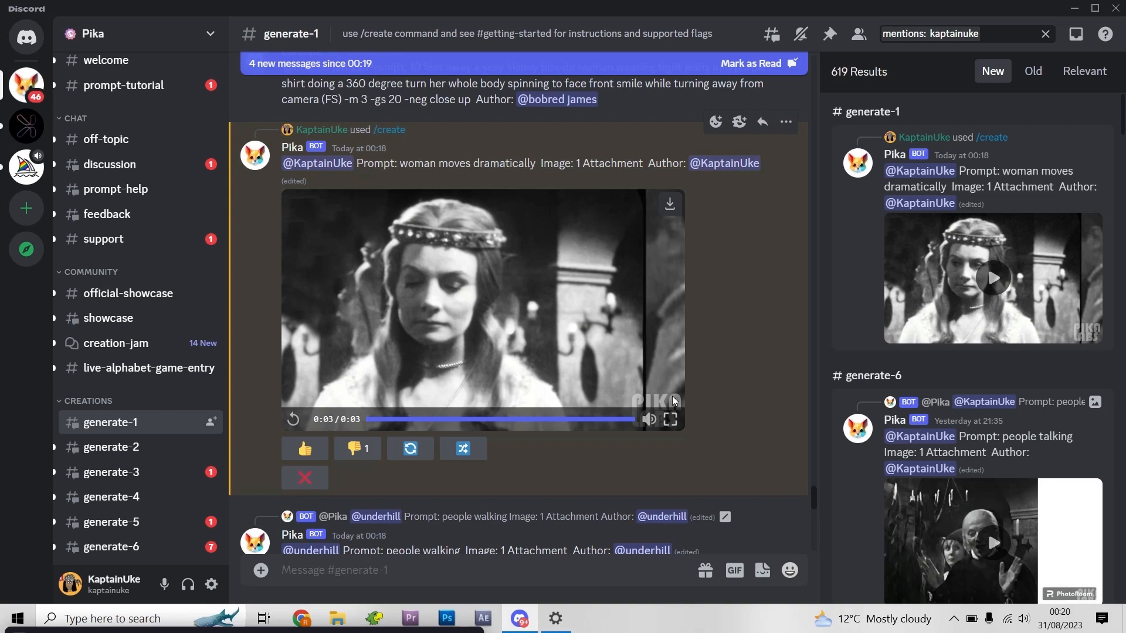
pyautogui.click(985, 34)
pyautogui.click(994, 34)
# Play the new clip, then rerun the mentions search and jump to the newest result
pyautogui.click(726, 284)
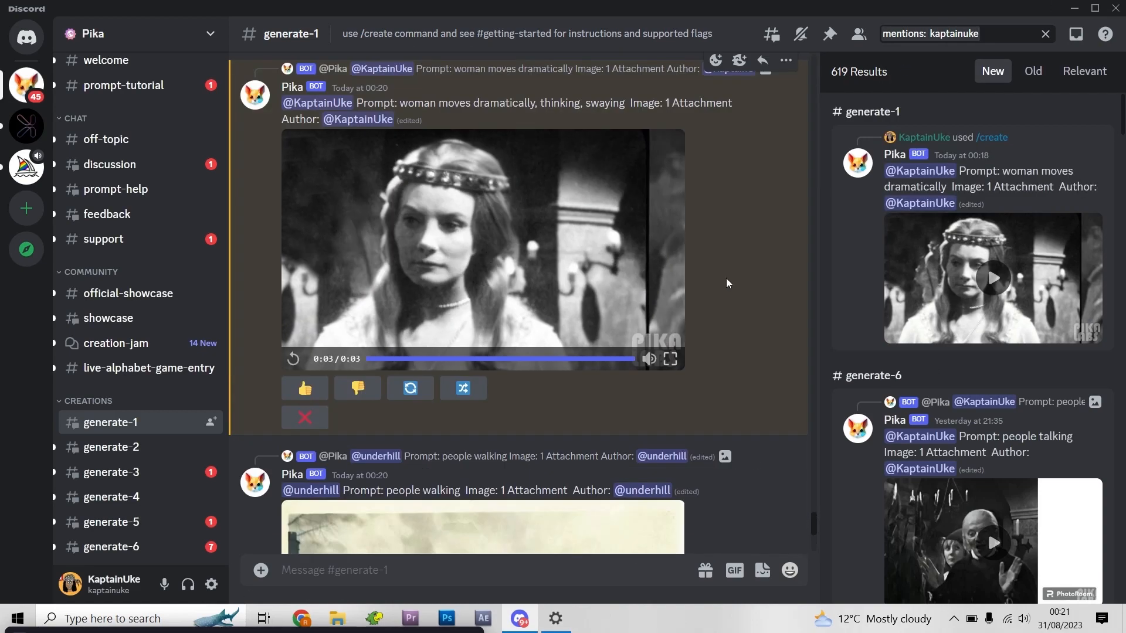
pyautogui.scroll(2, 727, 284)
pyautogui.moveTo(482, 357)
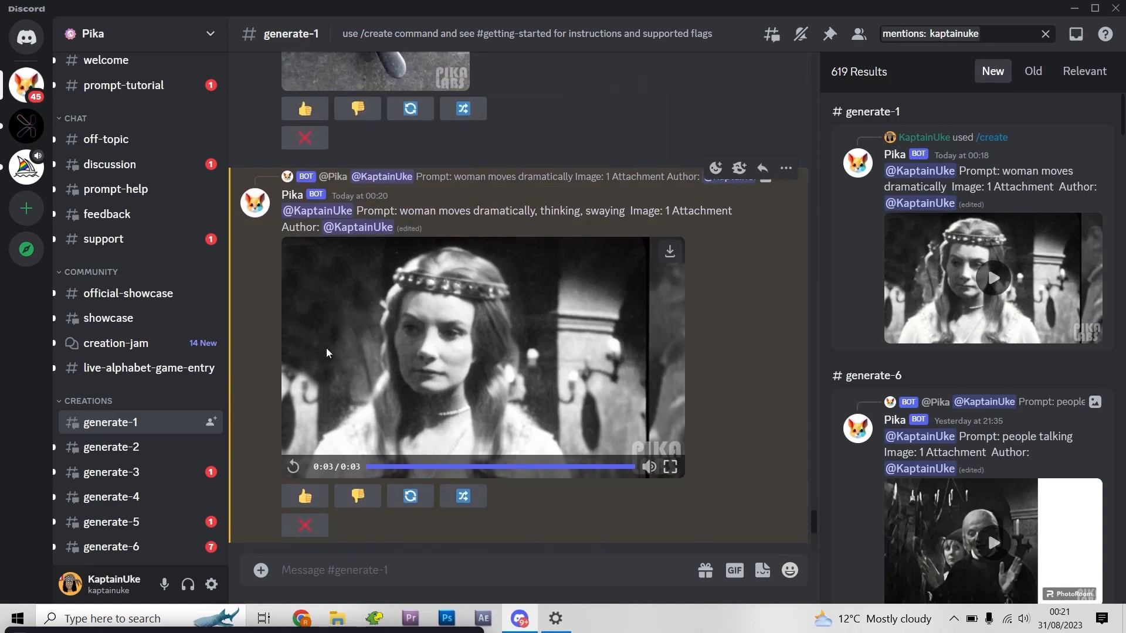
pyautogui.click(294, 467)
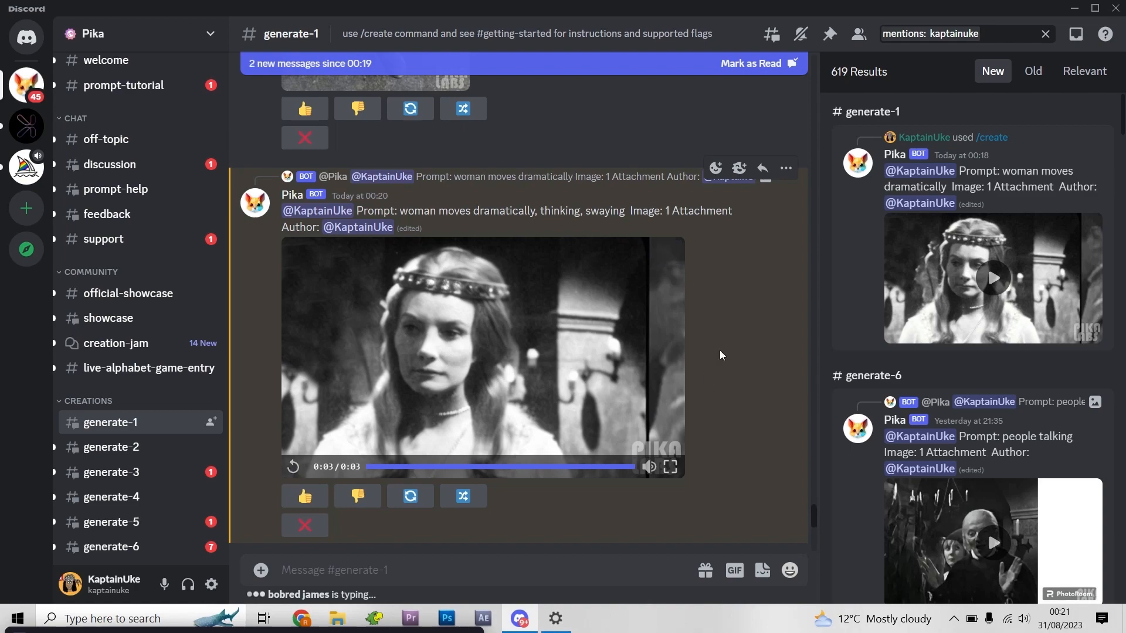
pyautogui.scroll(-2, 720, 354)
pyautogui.scroll(-5, 720, 354)
pyautogui.scroll(-5, 720, 355)
pyautogui.scroll(-5, 721, 355)
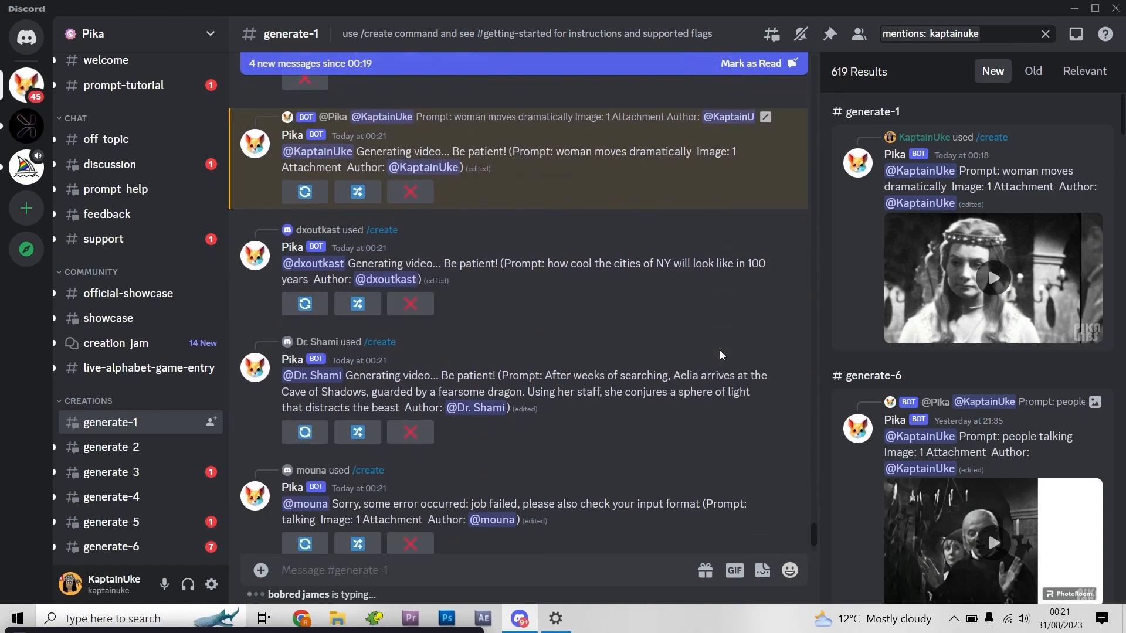
pyautogui.scroll(-3, 721, 355)
pyautogui.scroll(-2, 720, 354)
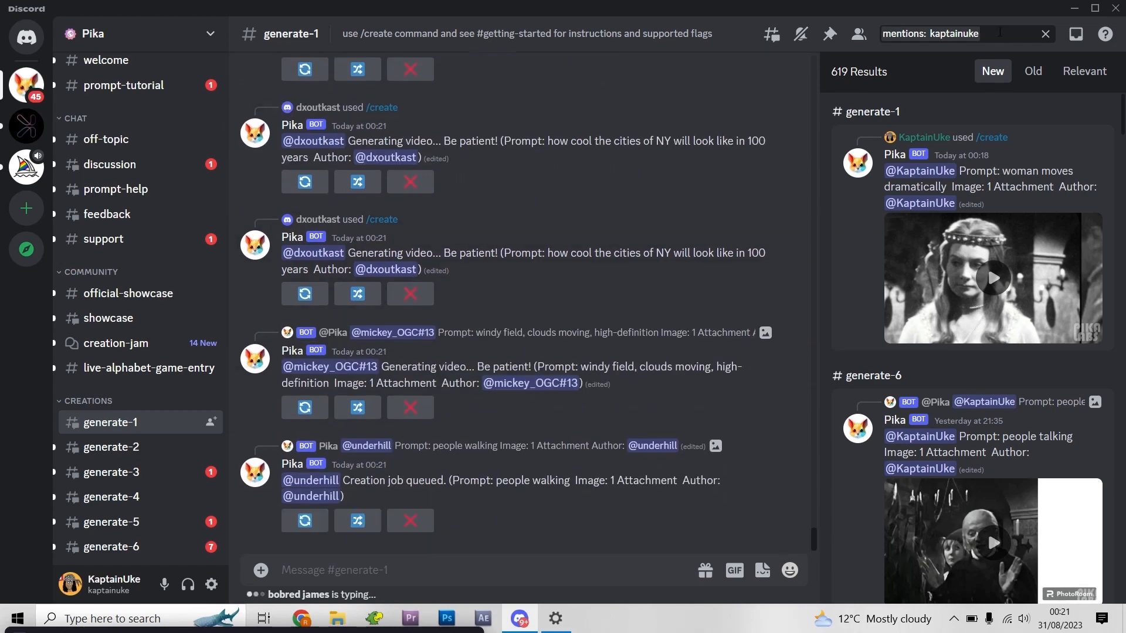
pyautogui.click(1000, 34)
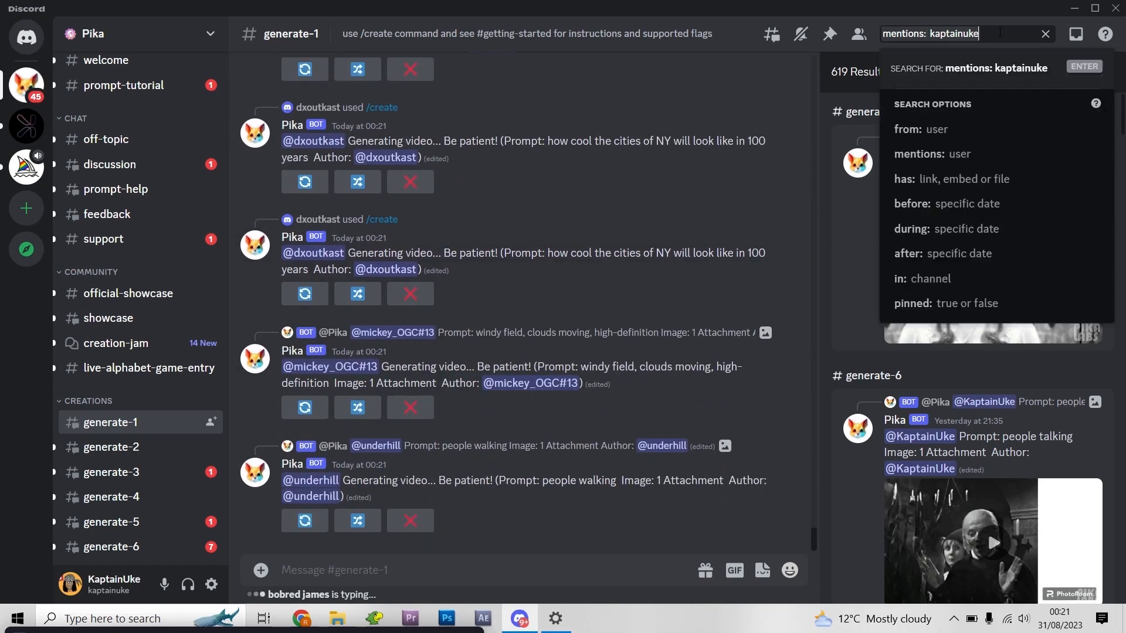
pyautogui.press('Return')
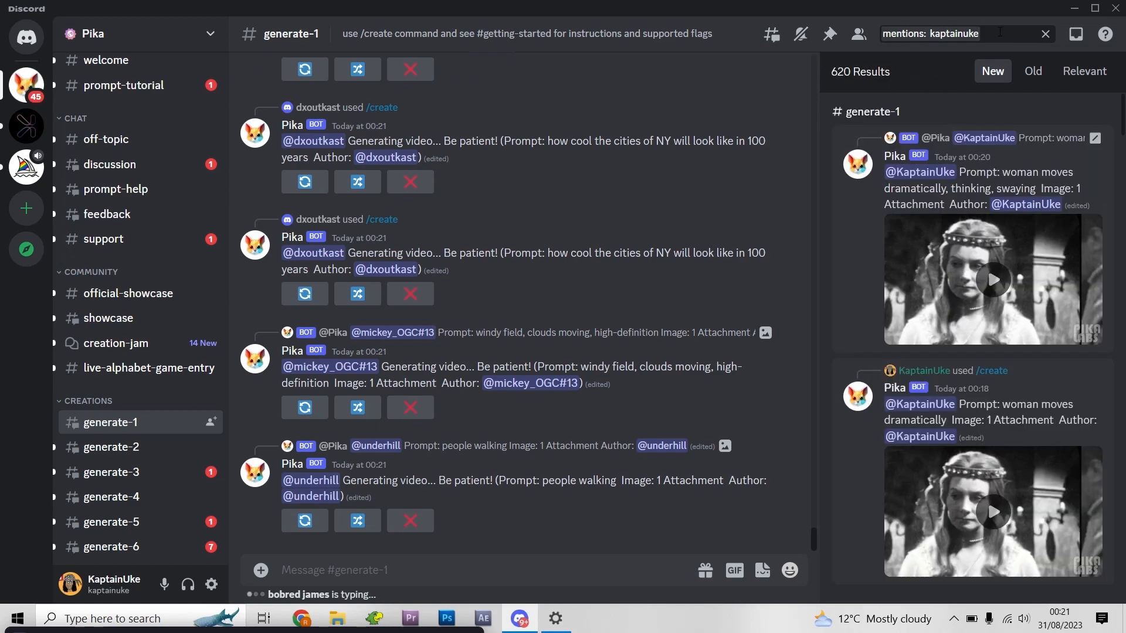
pyautogui.write('from: k')
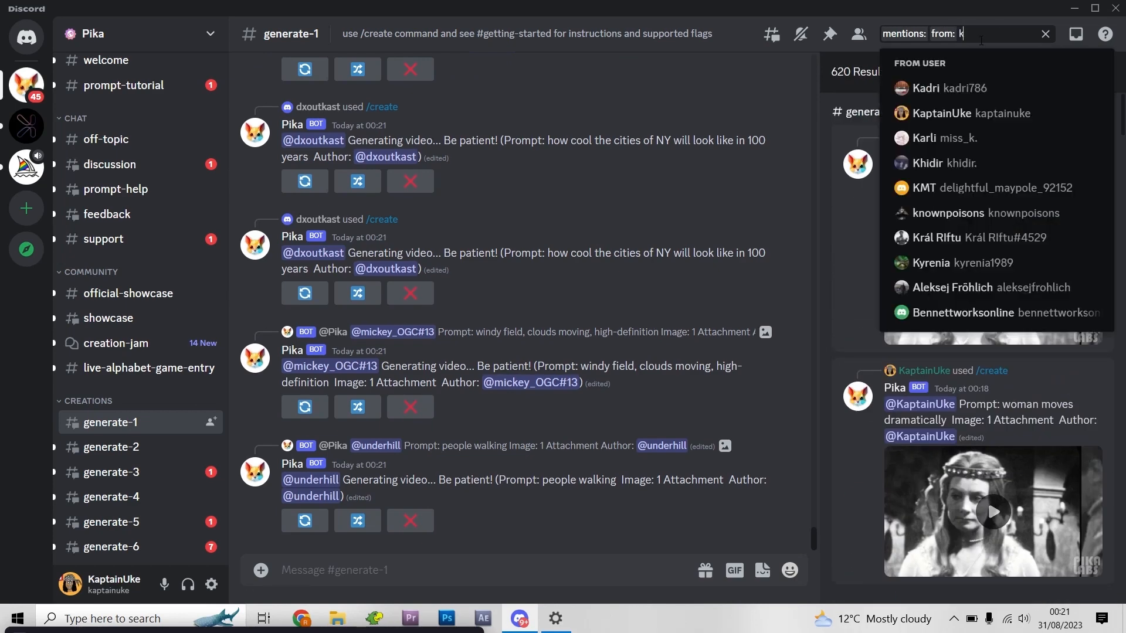
pyautogui.press('BackSpace')
pyautogui.press('BackSpace')
pyautogui.press('BackSpace')
pyautogui.press('Down')
pyautogui.press('Return')
pyautogui.click(983, 246)
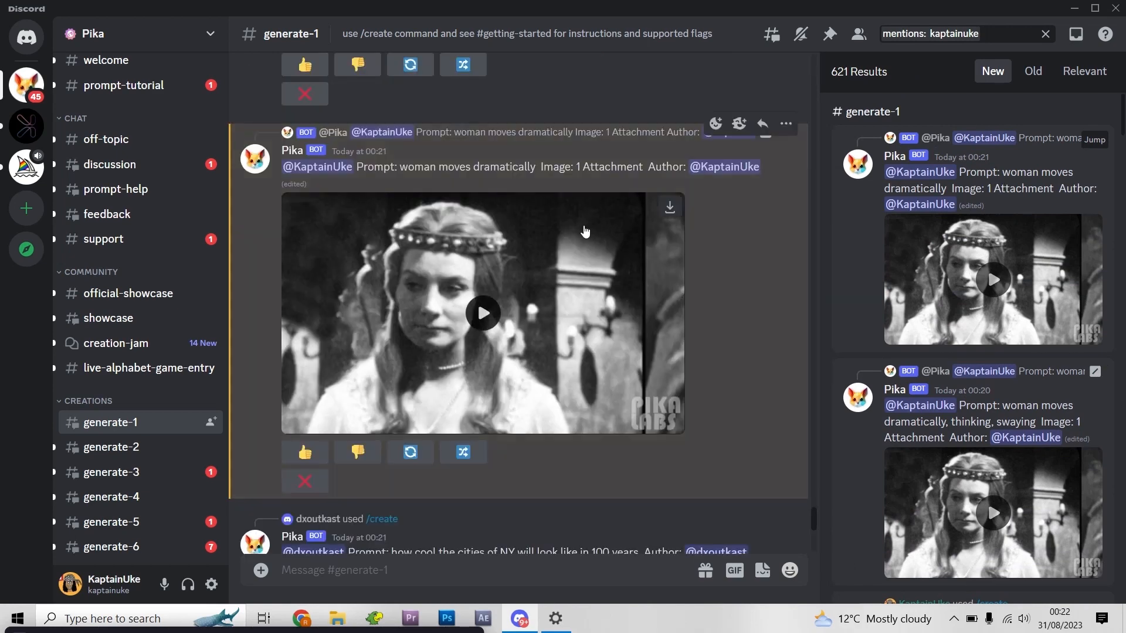
# Preview the generated clips and pause on the thinking, swaying version of Jo
pyautogui.click(484, 313)
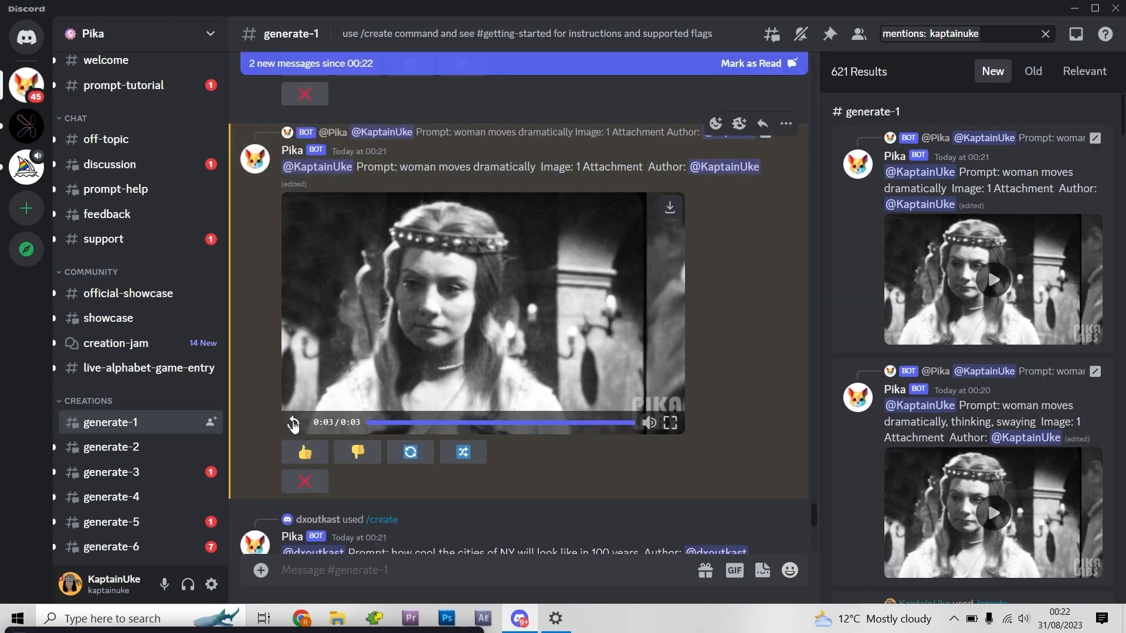
pyautogui.click(293, 424)
pyautogui.moveTo(967, 440)
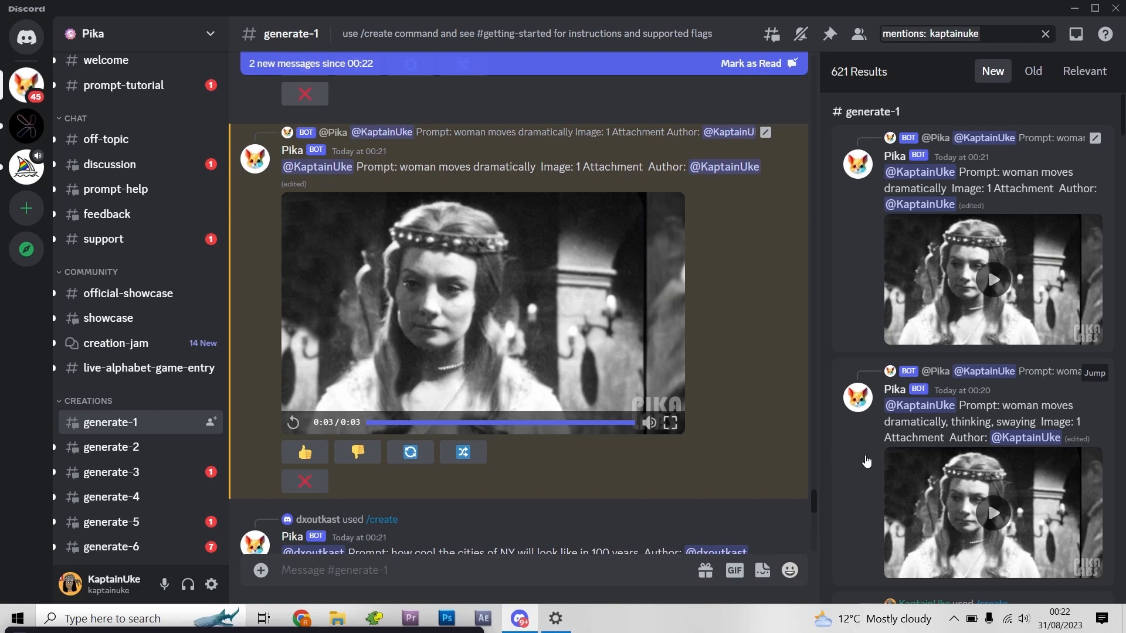
pyautogui.scroll(-3, 866, 462)
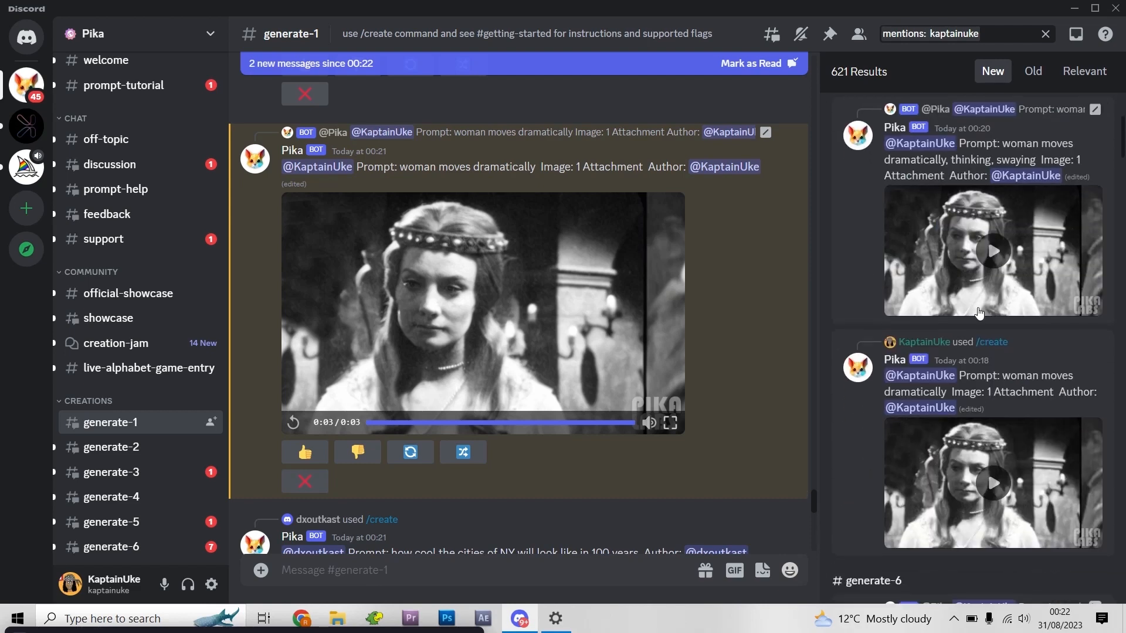
pyautogui.click(993, 252)
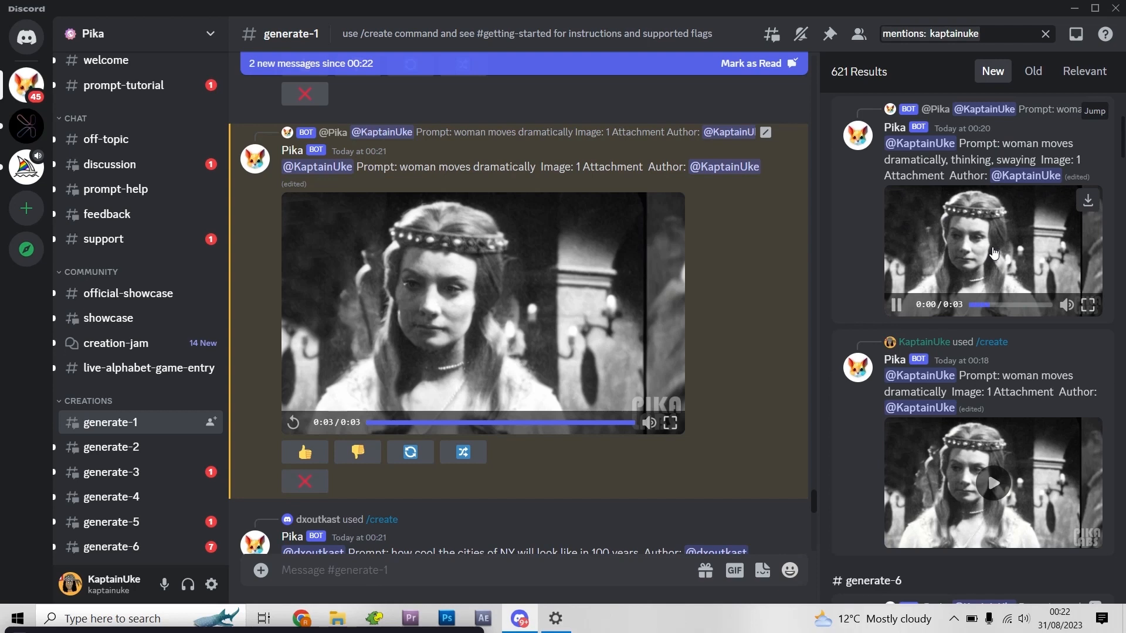
pyautogui.click(993, 253)
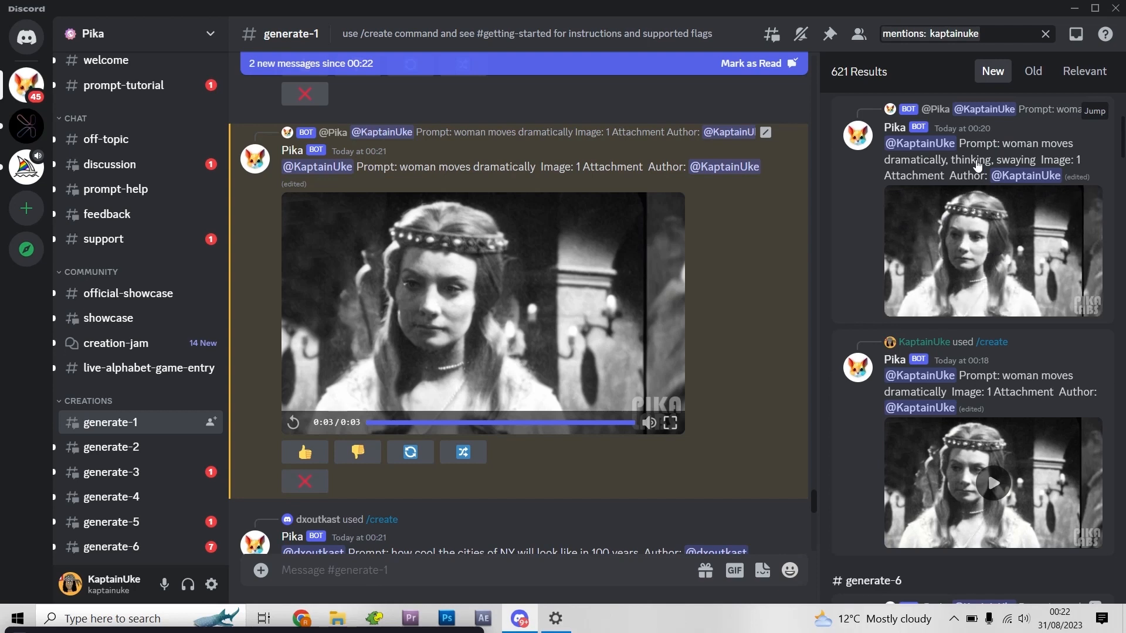
pyautogui.click(976, 166)
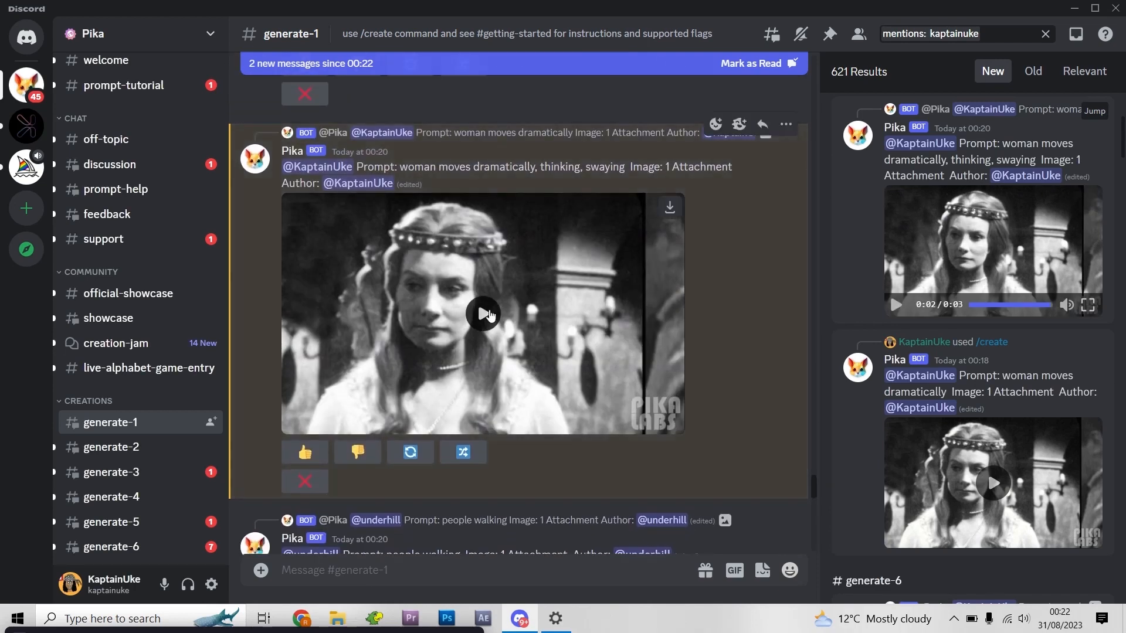
pyautogui.click(478, 320)
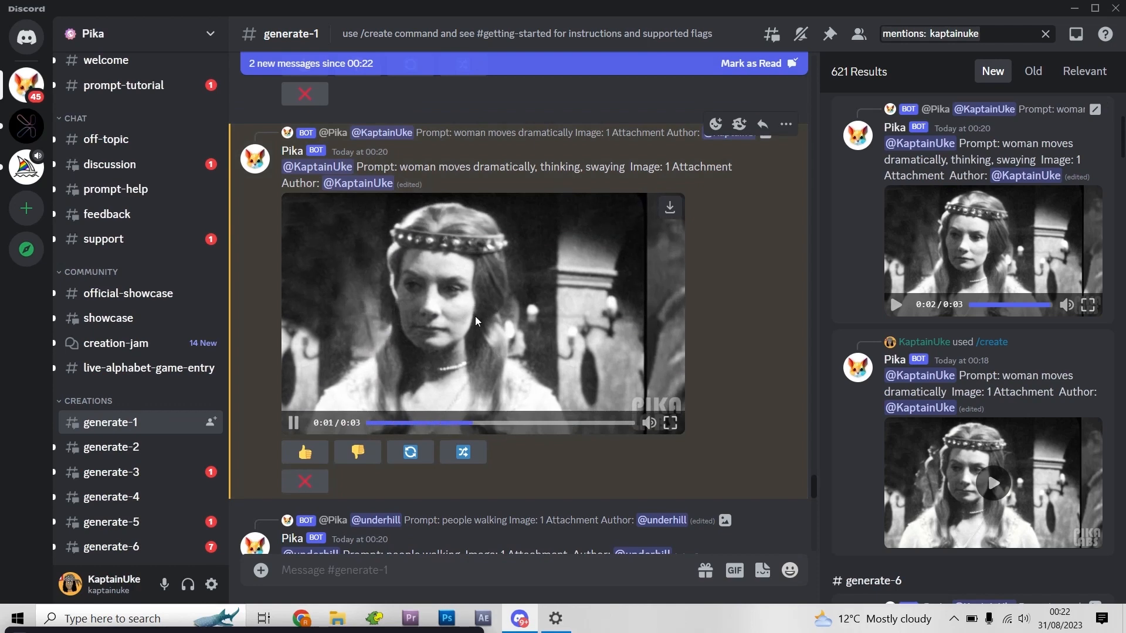
pyautogui.click(476, 316)
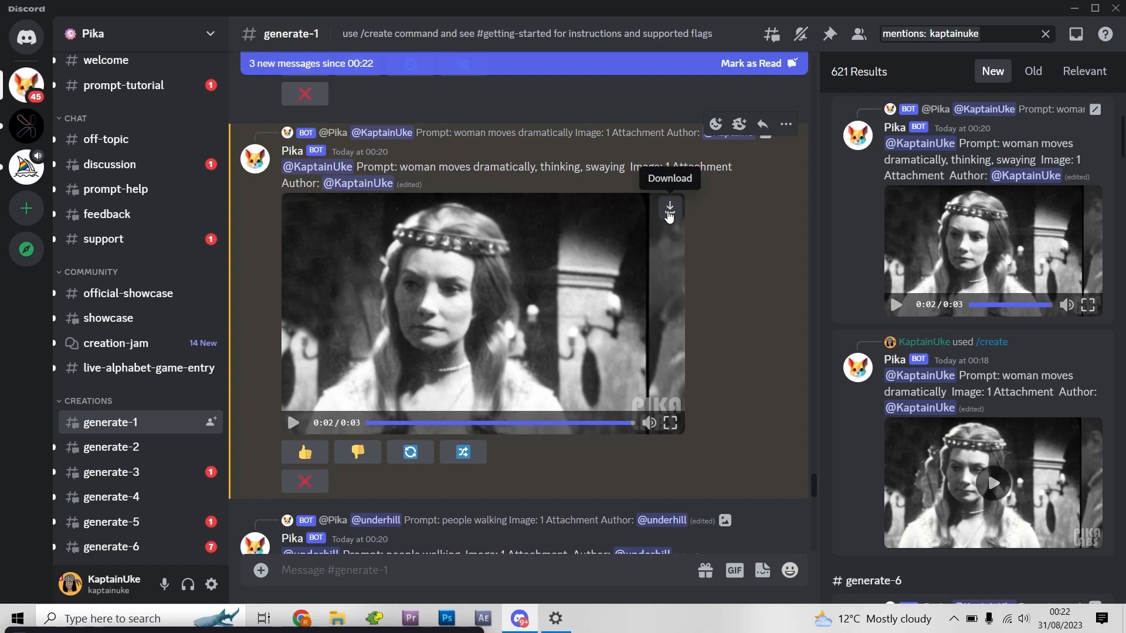
pyautogui.rightClick(669, 215)
# Download the swaying clip and move the mp4 from Downloads into the Doctor Who folder
pyautogui.click(669, 215)
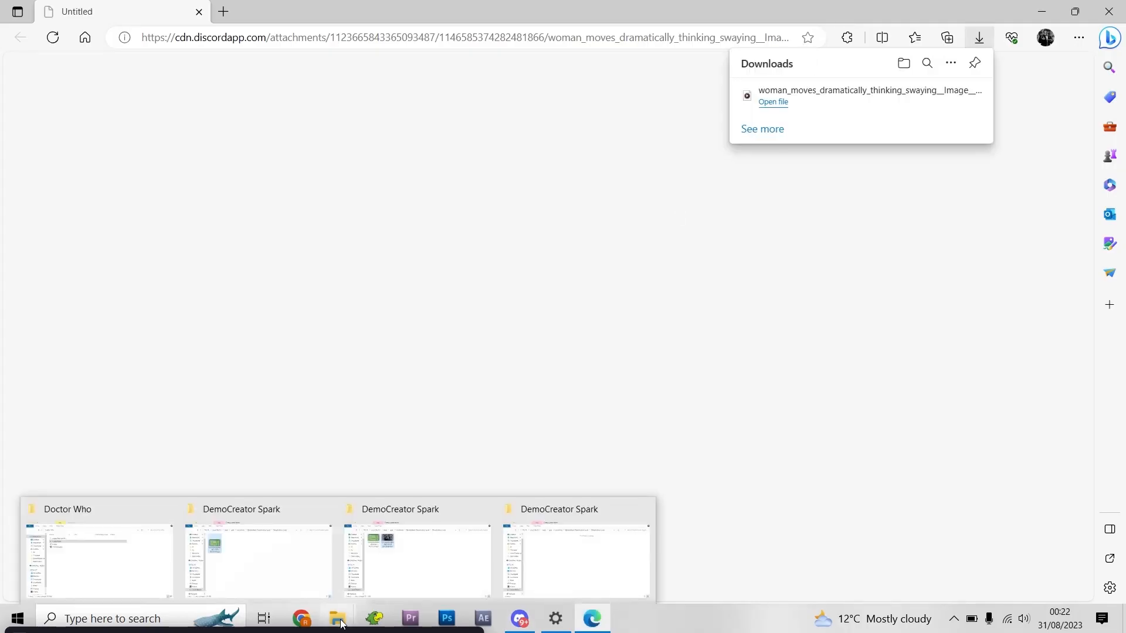
pyautogui.rightClick(339, 618)
pyautogui.click(290, 226)
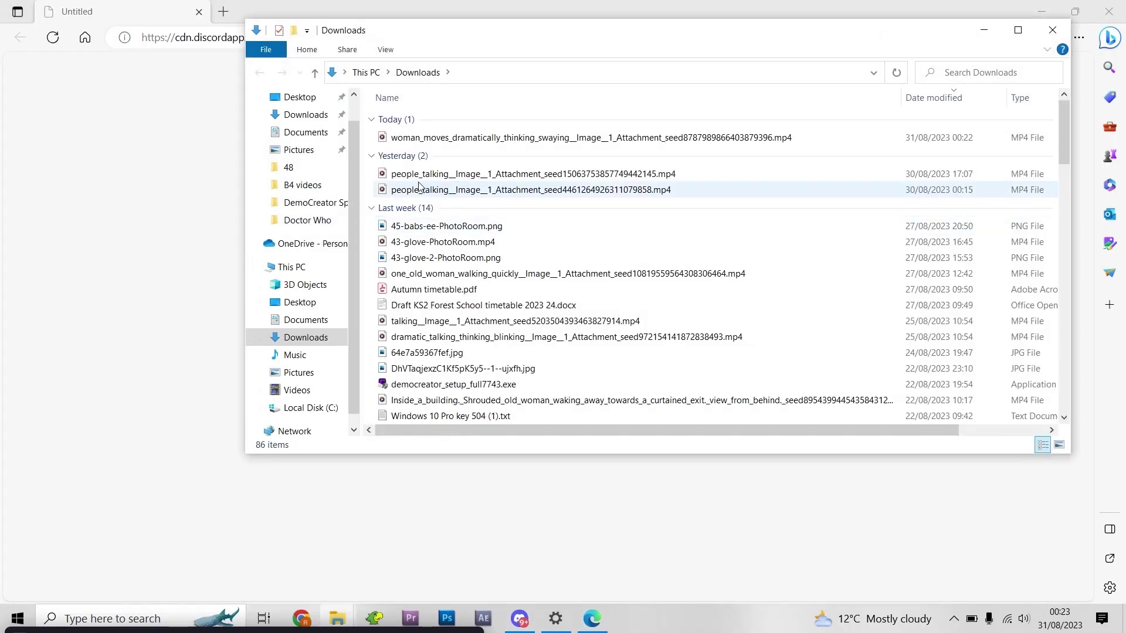
pyautogui.click(480, 142)
pyautogui.rightClick(480, 141)
pyautogui.hotkey('ctrl', 'x')
pyautogui.click(307, 220)
pyautogui.hotkey('ctrl', 'v')
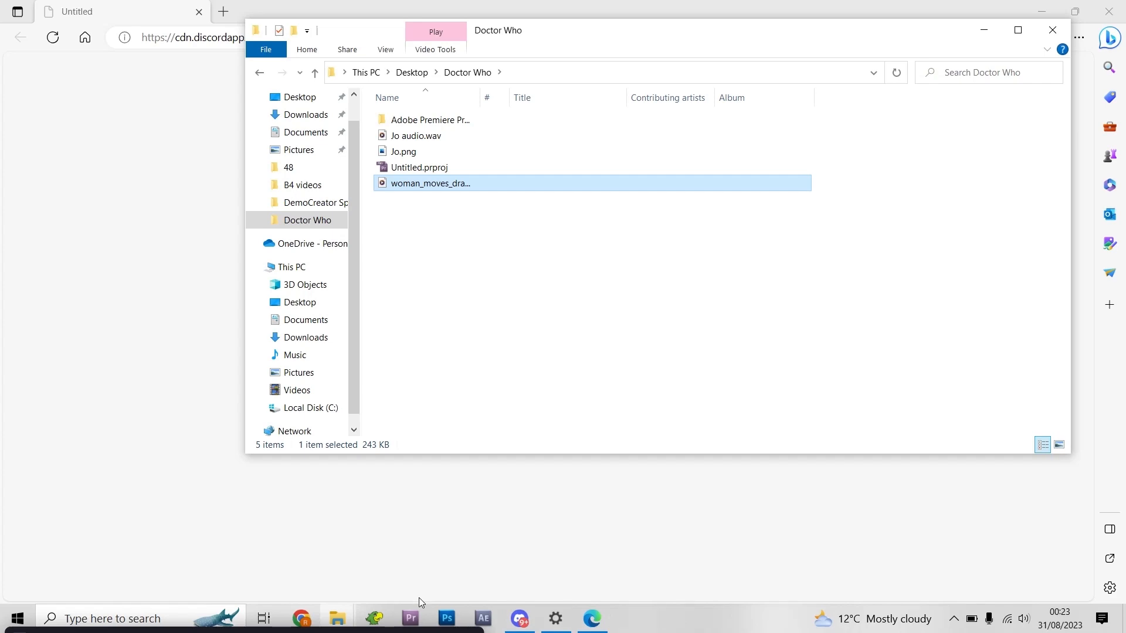
# Import the swaying clip and Jo audio.wav into the Premiere project panel
pyautogui.click(410, 619)
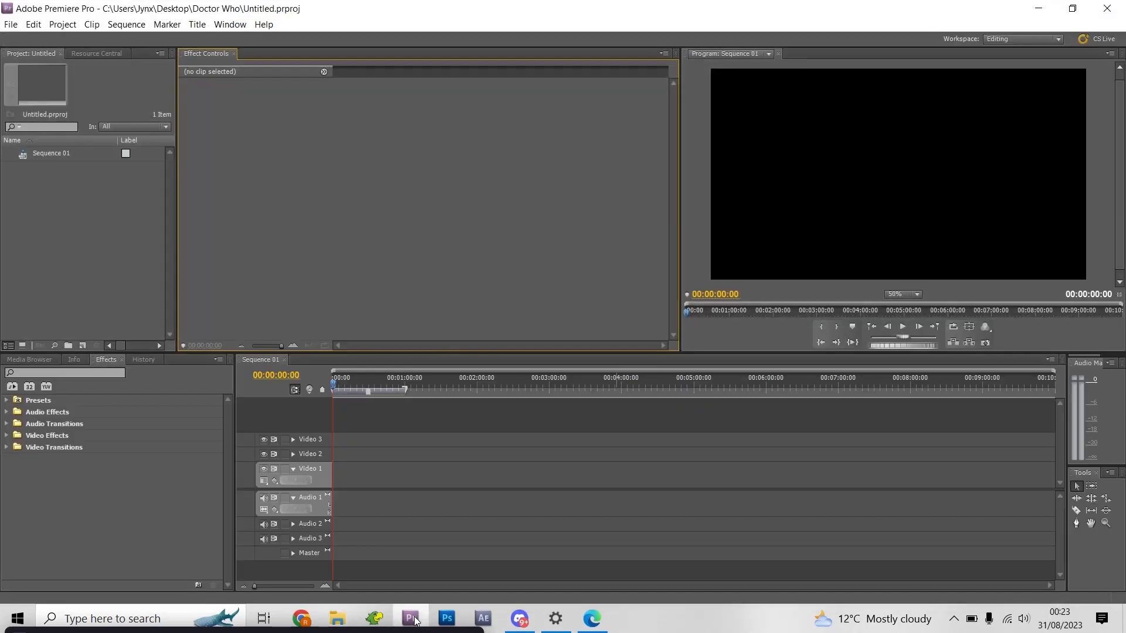
pyautogui.click(338, 619)
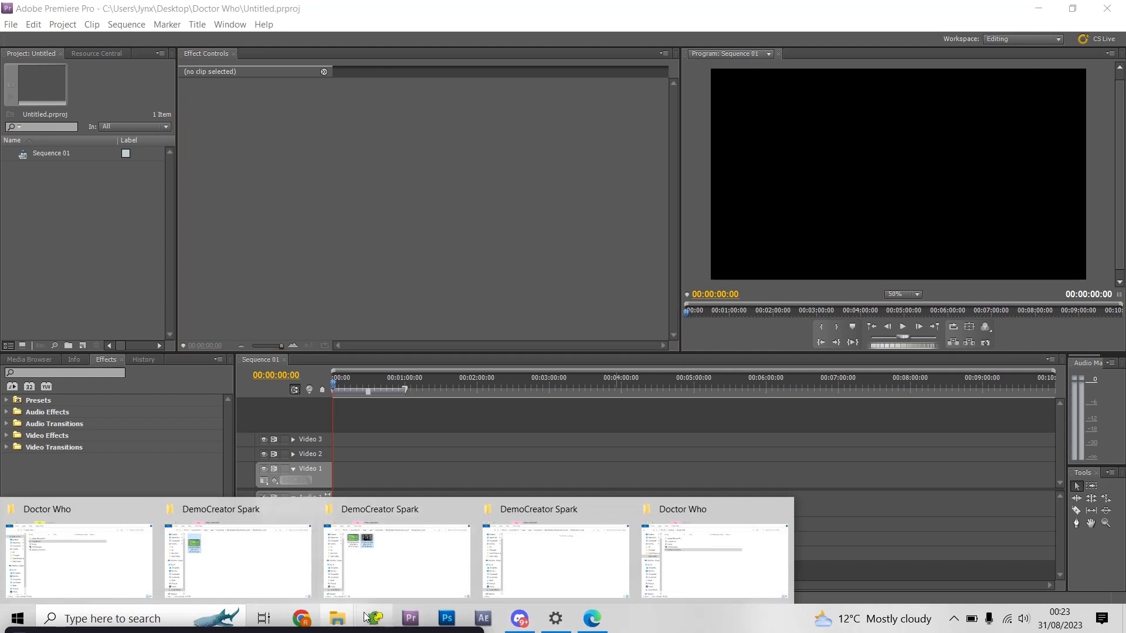
pyautogui.click(713, 559)
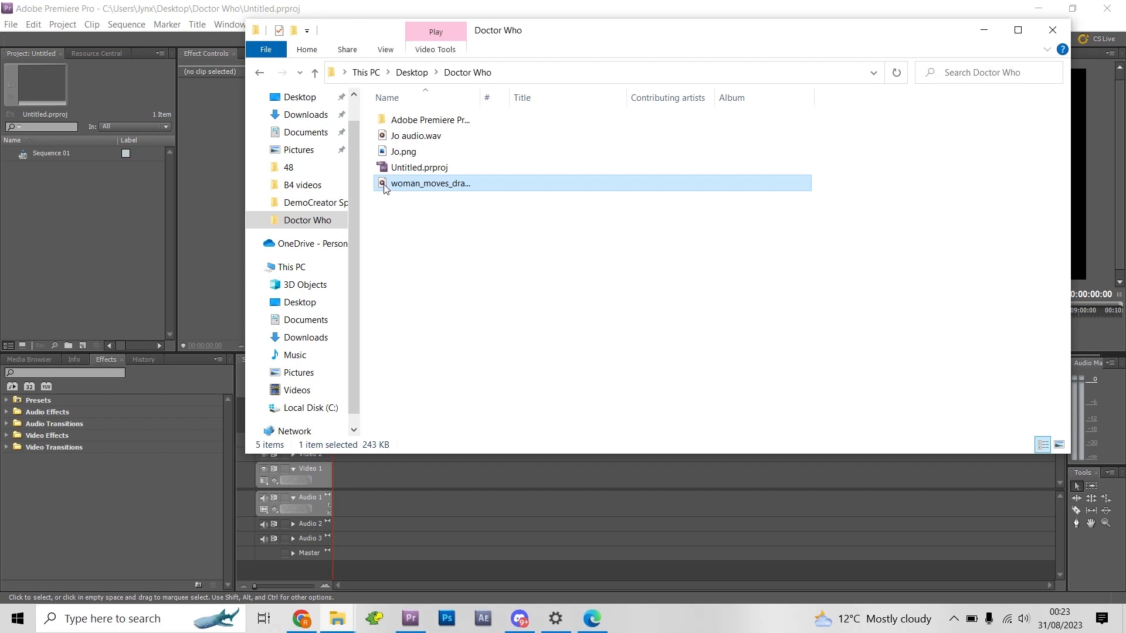
pyautogui.moveTo(384, 187); pyautogui.dragTo(104, 212)
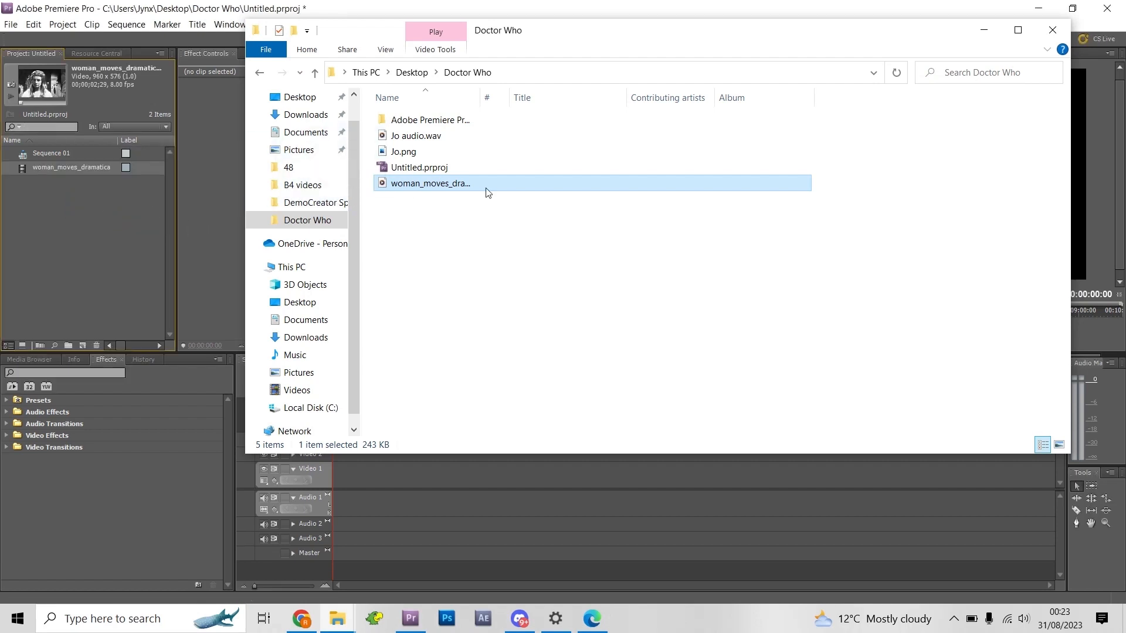
pyautogui.click(392, 135)
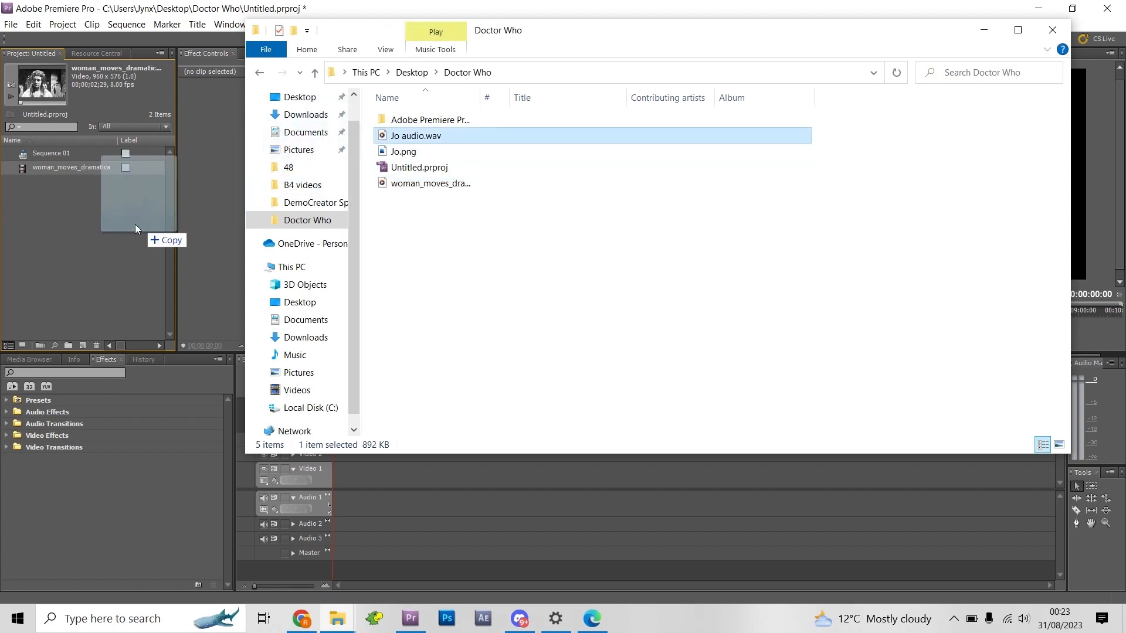
pyautogui.moveTo(384, 135); pyautogui.dragTo(99, 231)
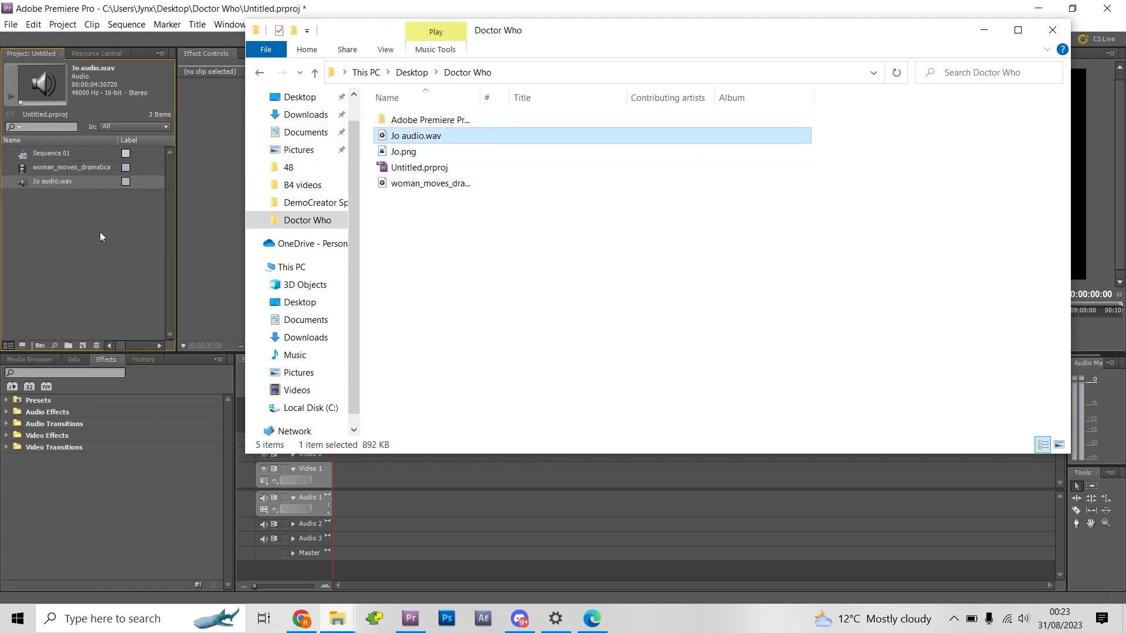
pyautogui.click(99, 233)
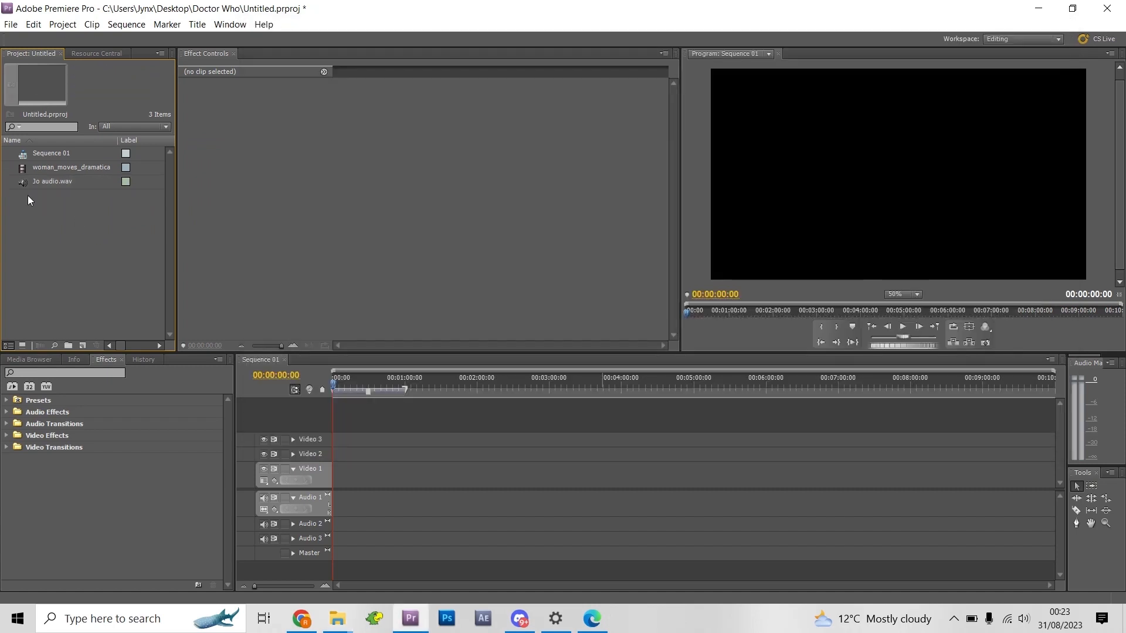
# Place Jo audio.wav on Audio 1 and the swaying clip on Video 1 in Sequence 01
pyautogui.moveTo(24, 183); pyautogui.dragTo(350, 510)
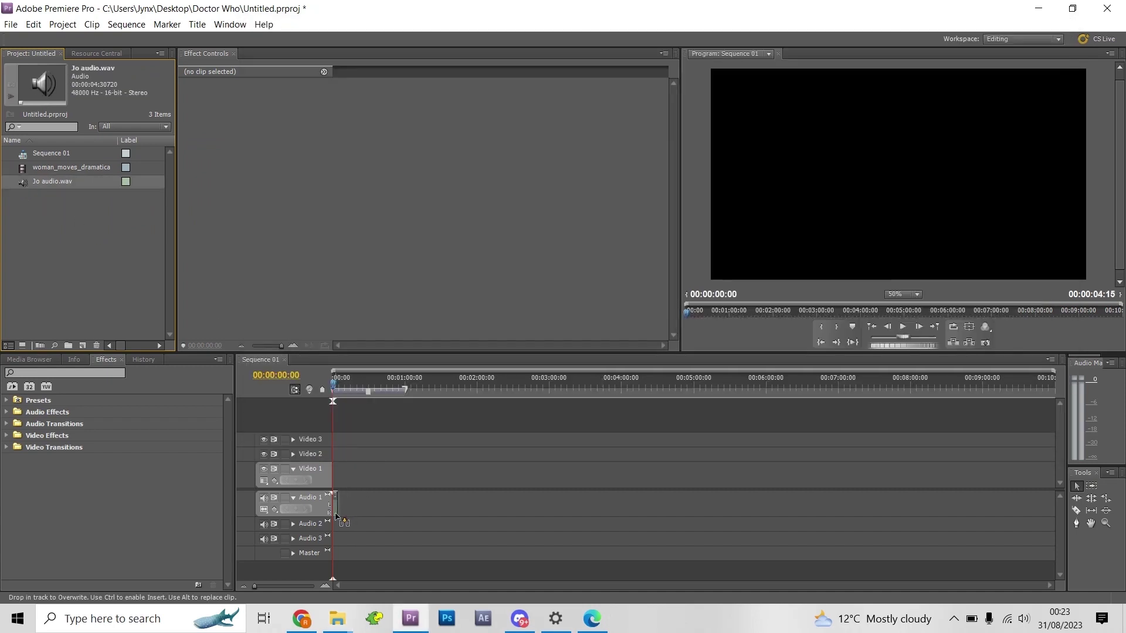
pyautogui.click(325, 587)
pyautogui.click(325, 587)
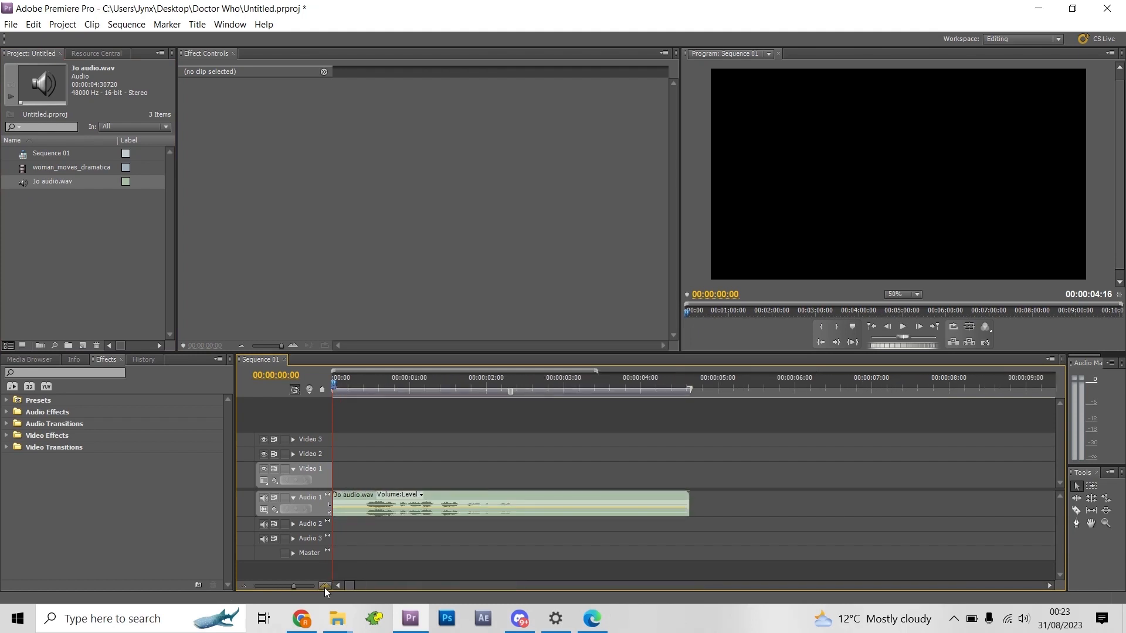
pyautogui.moveTo(22, 170); pyautogui.dragTo(327, 480)
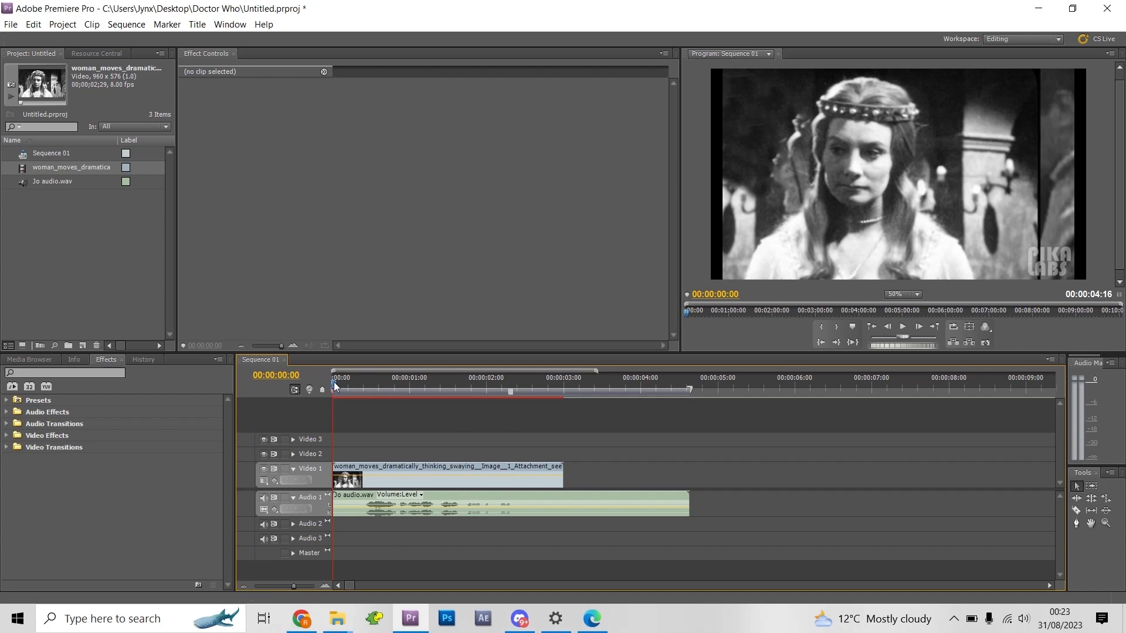
# Scrub through the sequence to preview it and select the video clip
pyautogui.moveTo(336, 387); pyautogui.dragTo(474, 393)
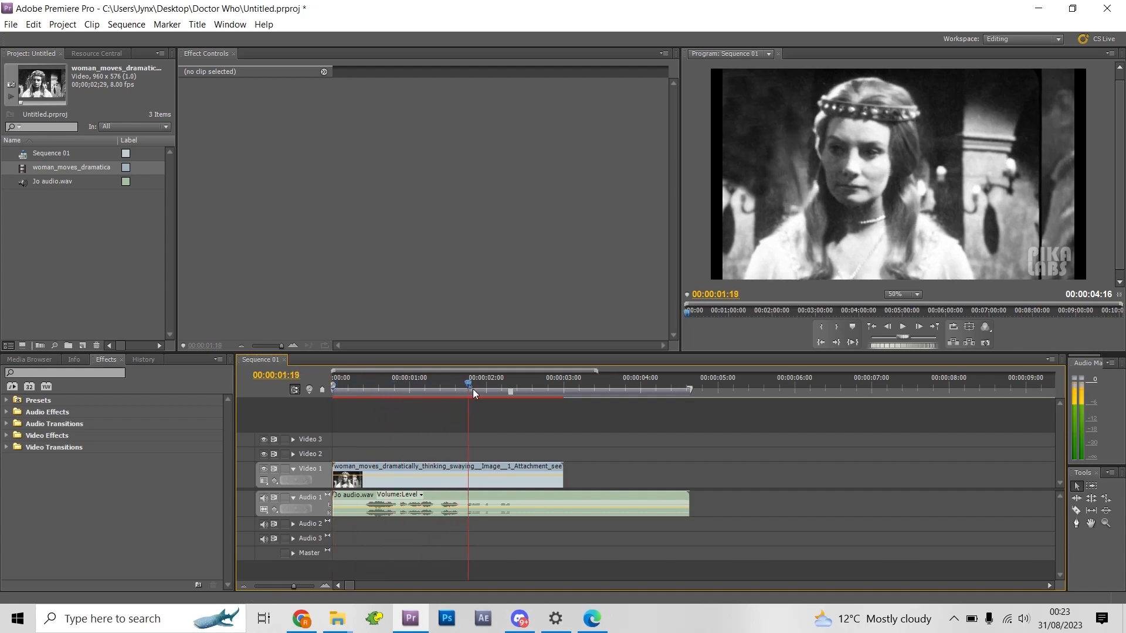
pyautogui.moveTo(473, 393); pyautogui.dragTo(571, 393)
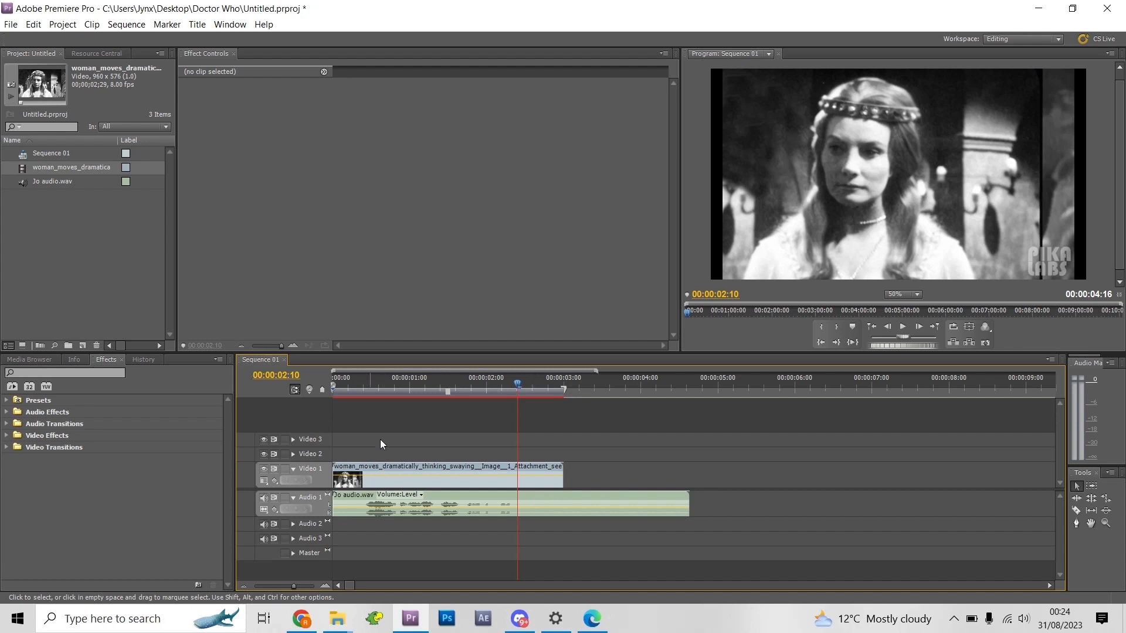
pyautogui.moveTo(519, 383); pyautogui.dragTo(316, 404)
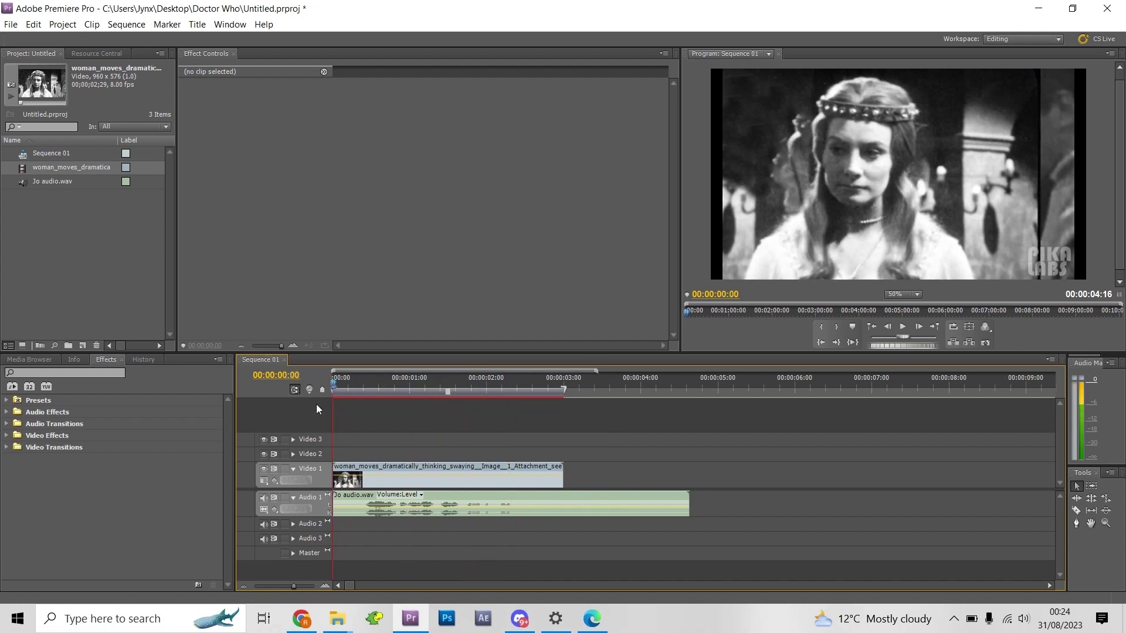
pyautogui.click(935, 199)
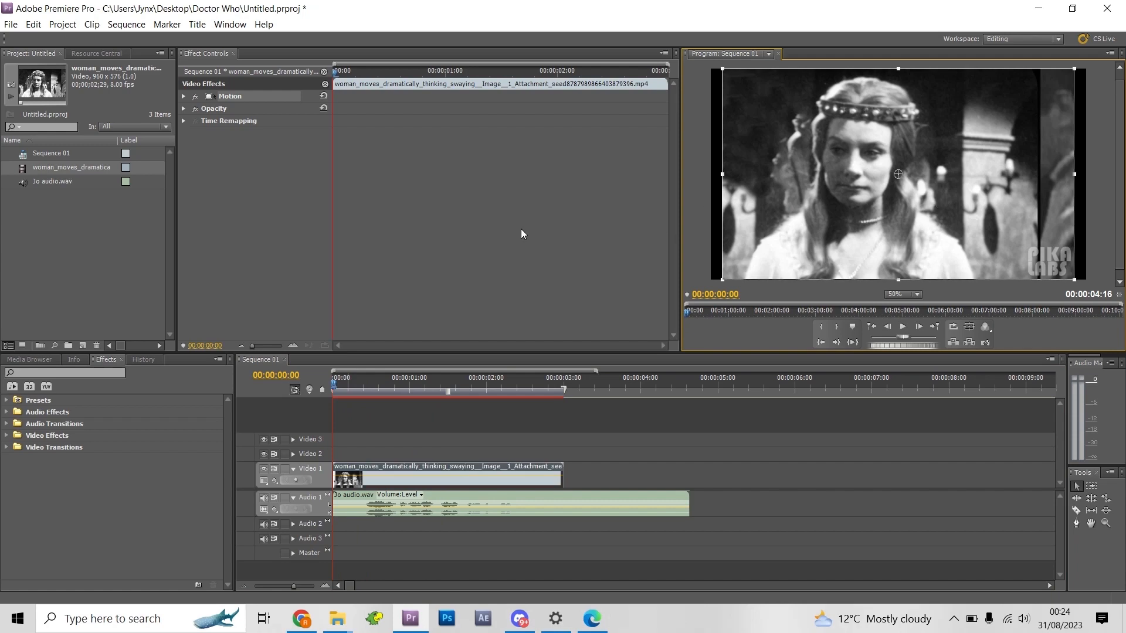
# Begin exporting Sequence 01 with the format set to H.264
pyautogui.click(10, 24)
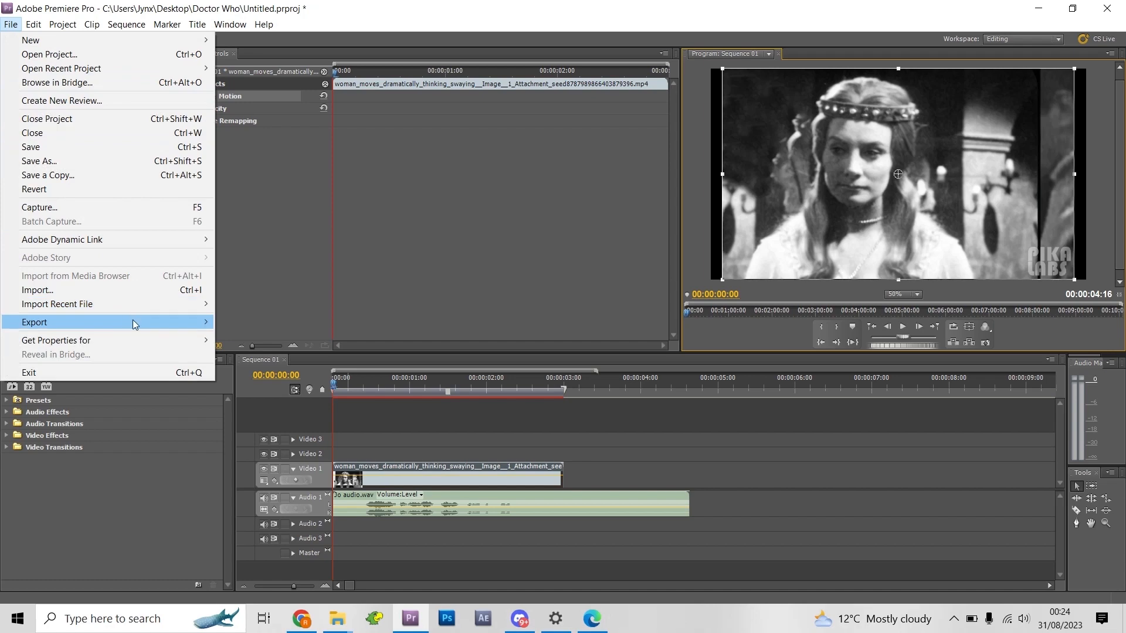
pyautogui.moveTo(53, 322)
pyautogui.click(250, 323)
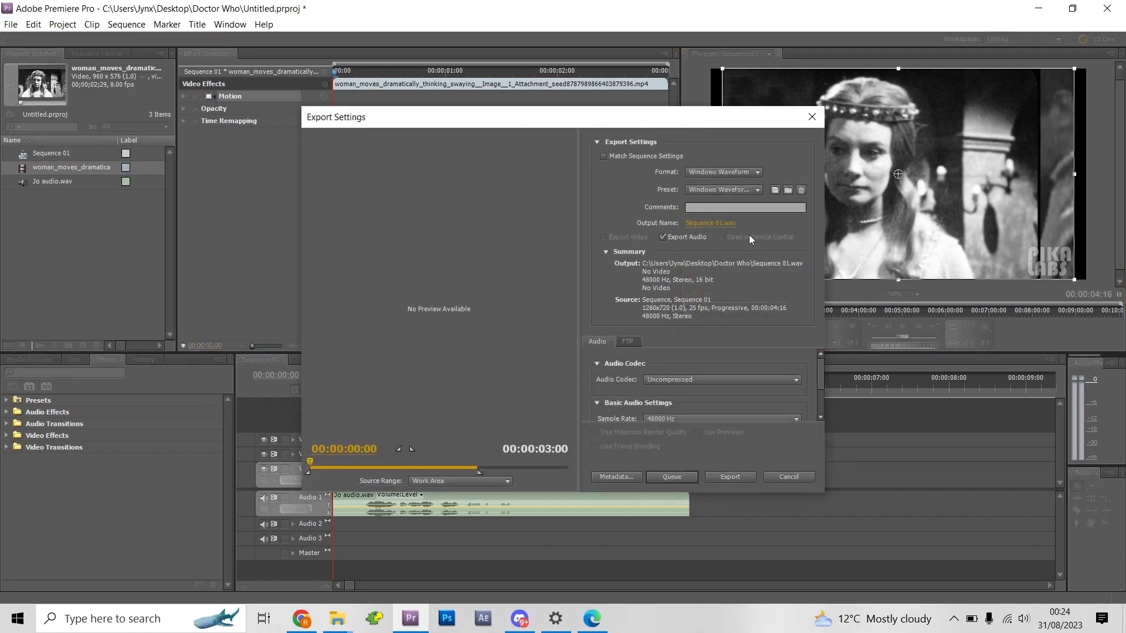
pyautogui.click(756, 171)
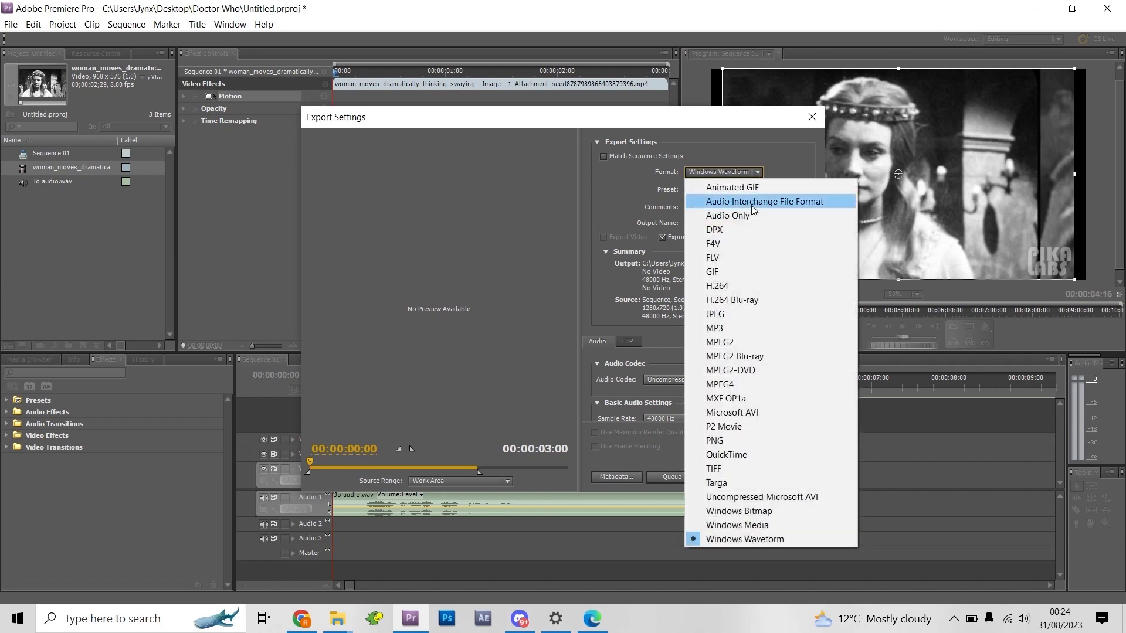
pyautogui.click(738, 286)
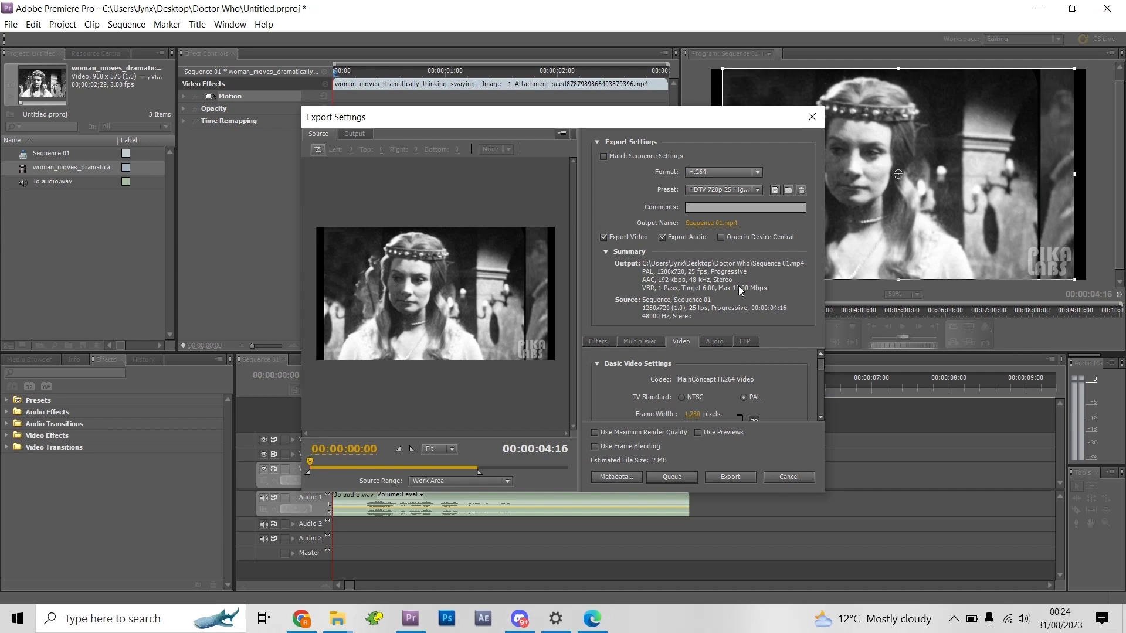
# Name the output jo b4.mp4 in the Doctor Who folder and start encoding
pyautogui.click(716, 224)
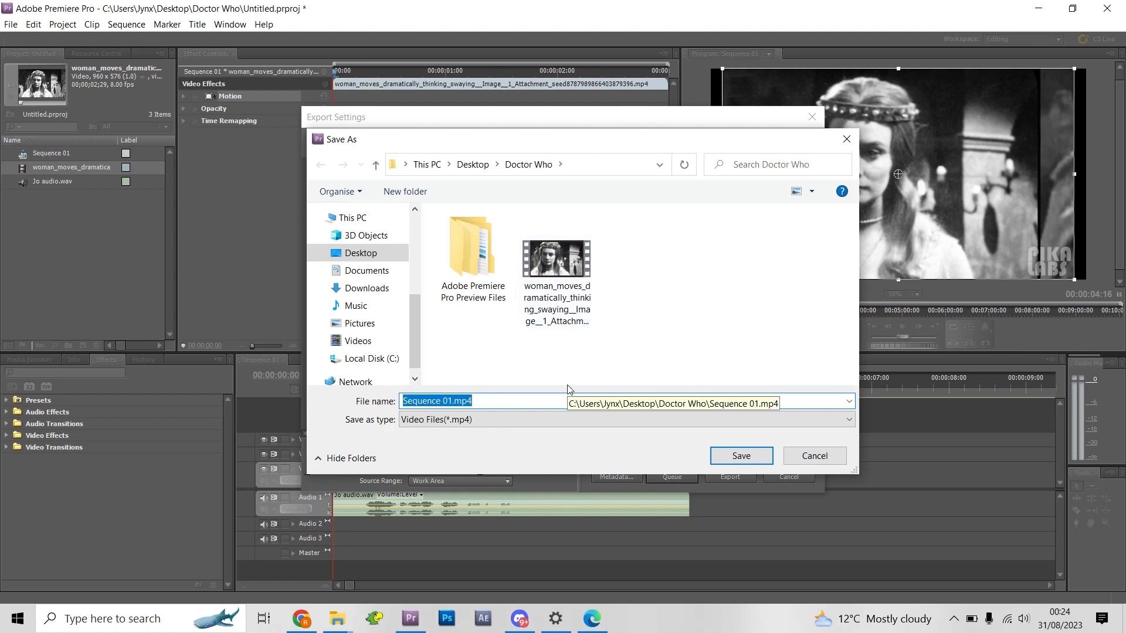
pyautogui.write('jo b')
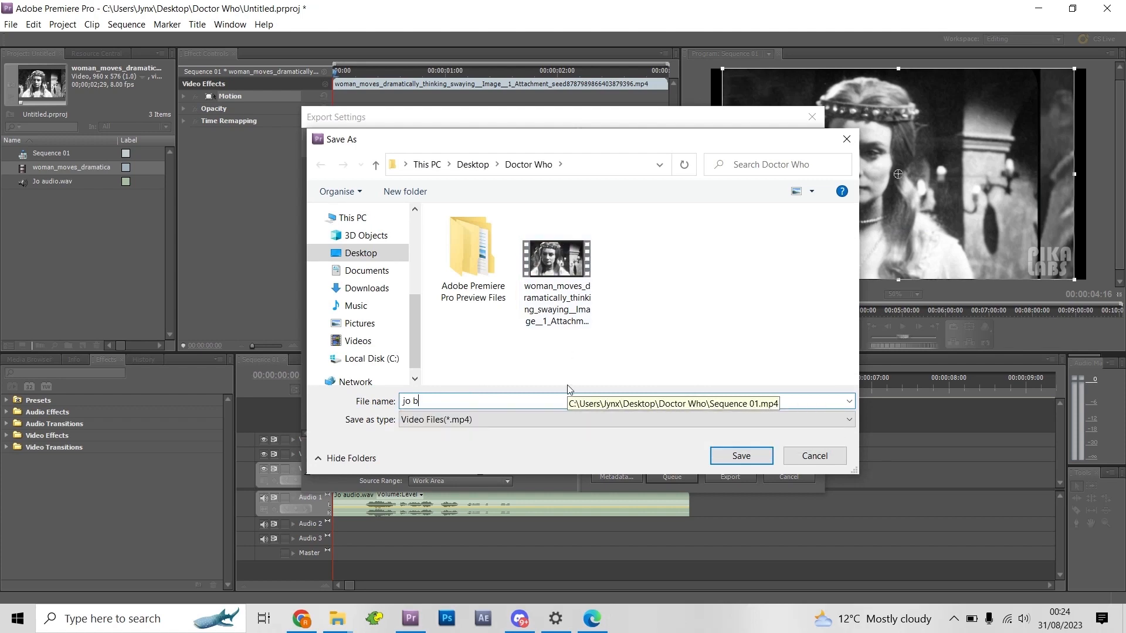
pyautogui.write('4')
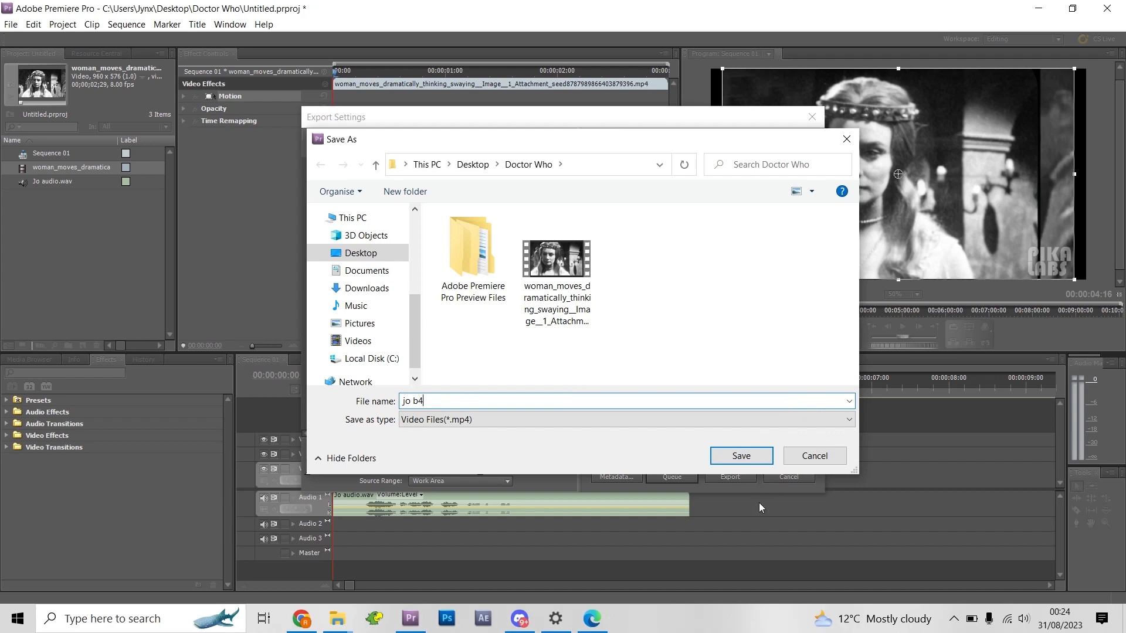
pyautogui.click(742, 457)
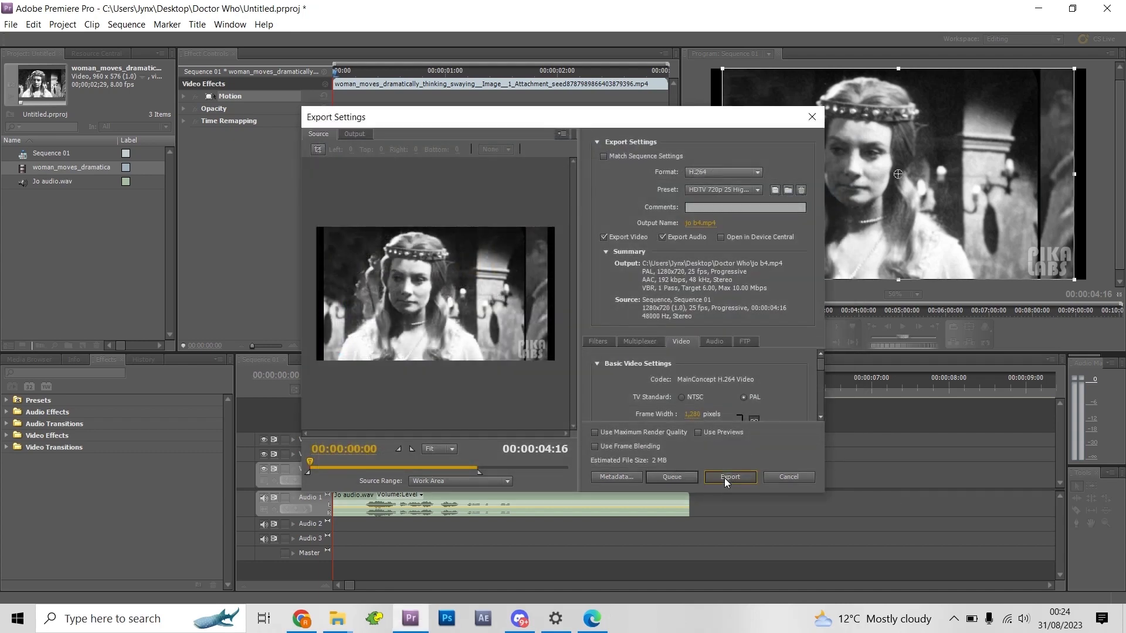
pyautogui.click(724, 478)
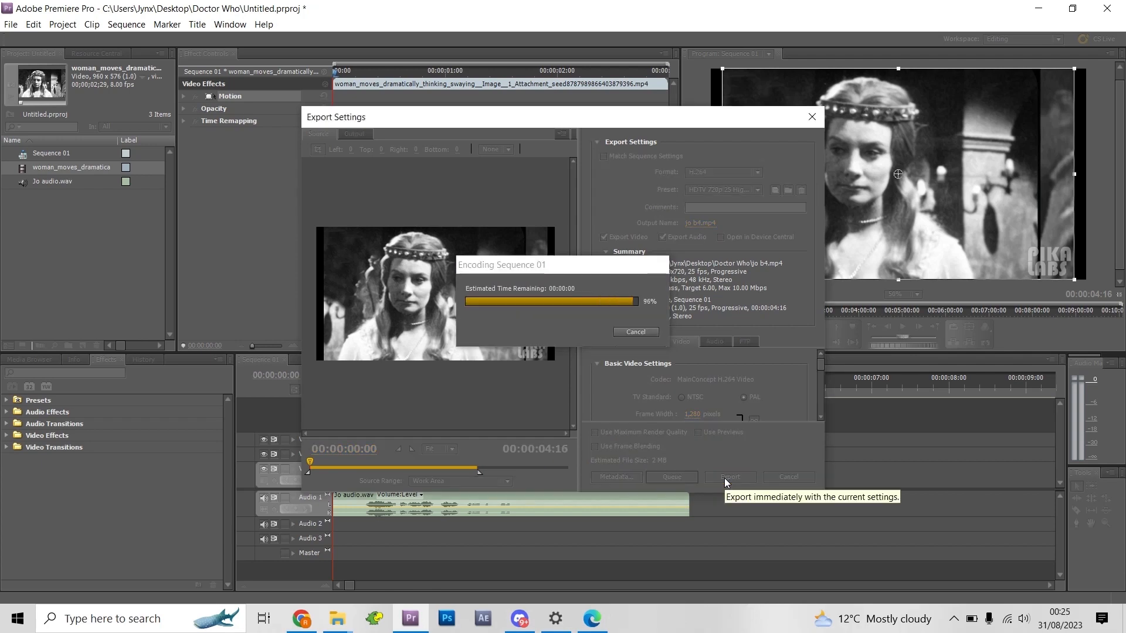
# Load the bookmarked Wav2Lip_simplified_v5 Colab notebook in Chrome and run Step1 setup
pyautogui.click(302, 618)
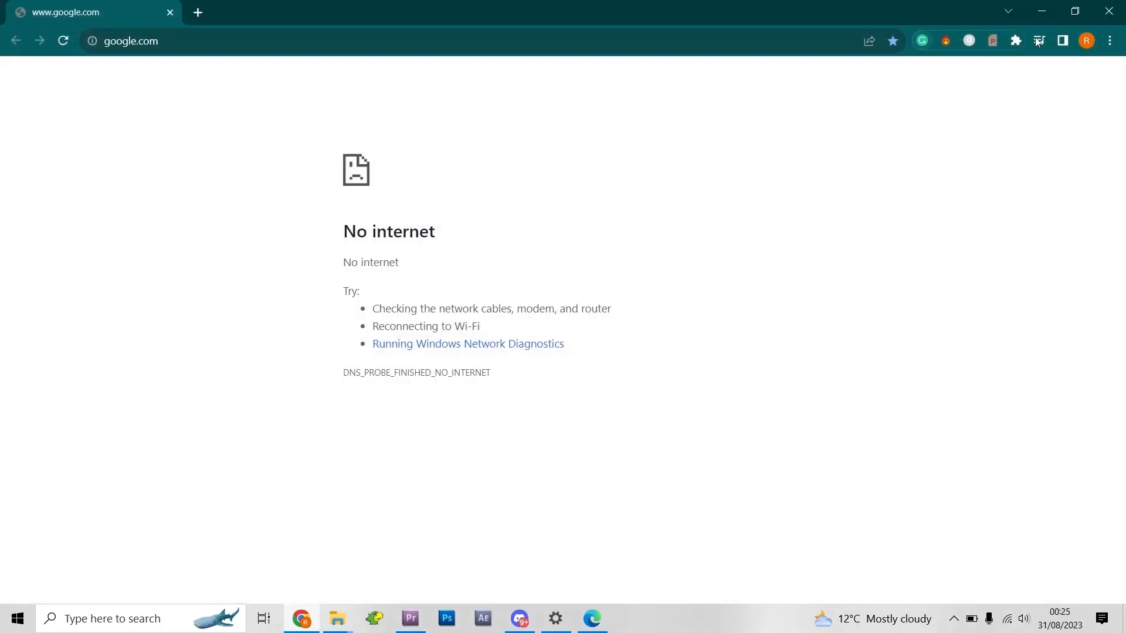
pyautogui.click(1110, 42)
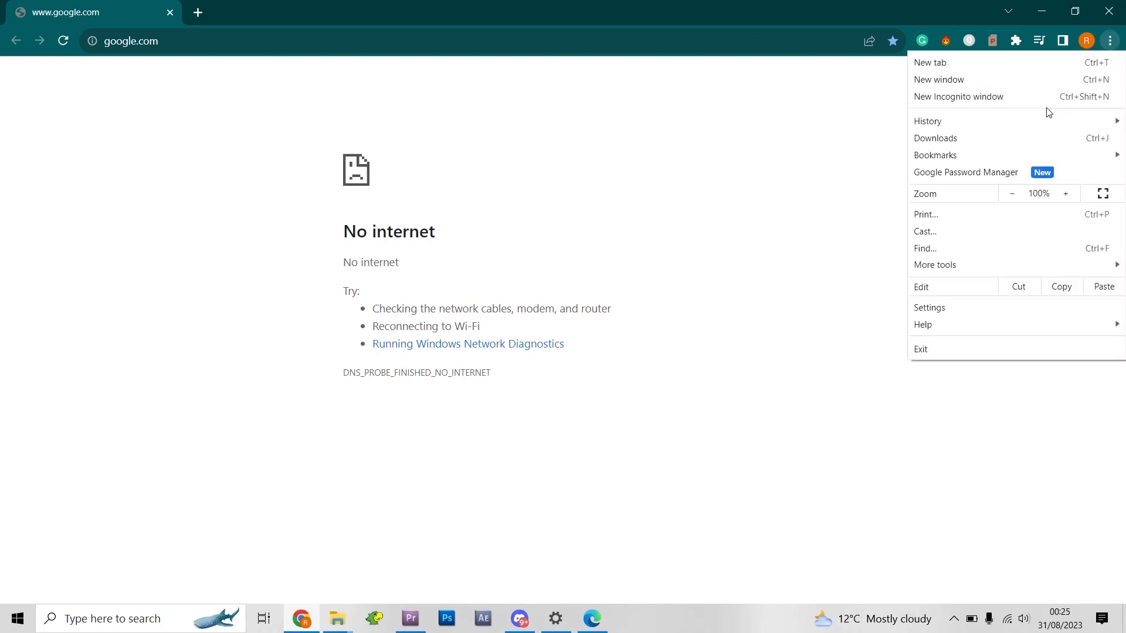
pyautogui.moveTo(673, 113)
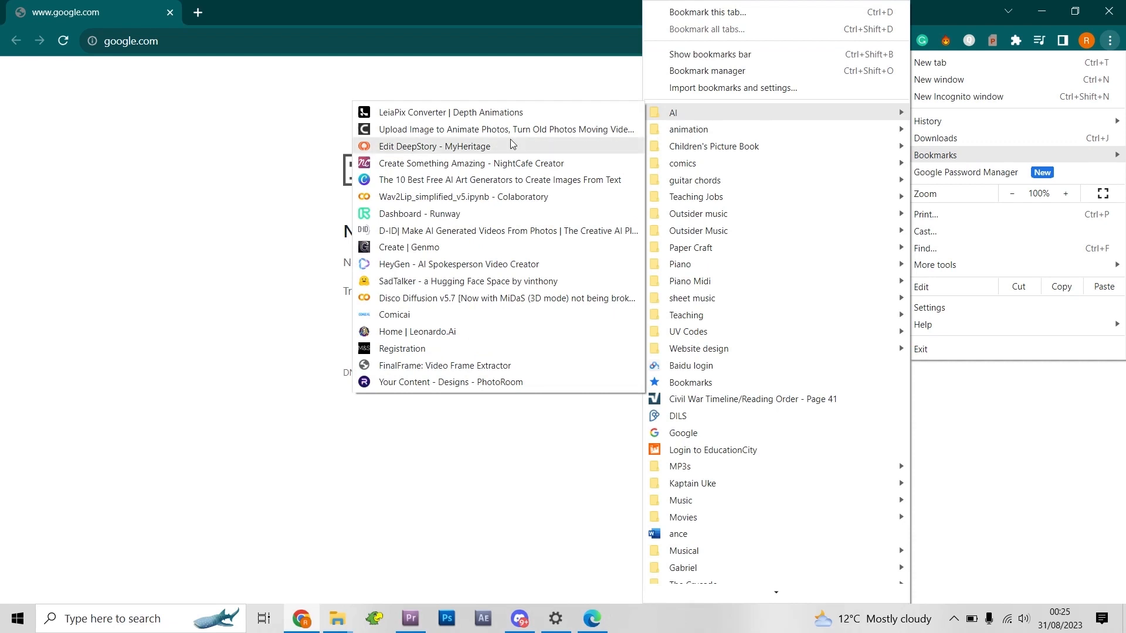
pyautogui.click(464, 196)
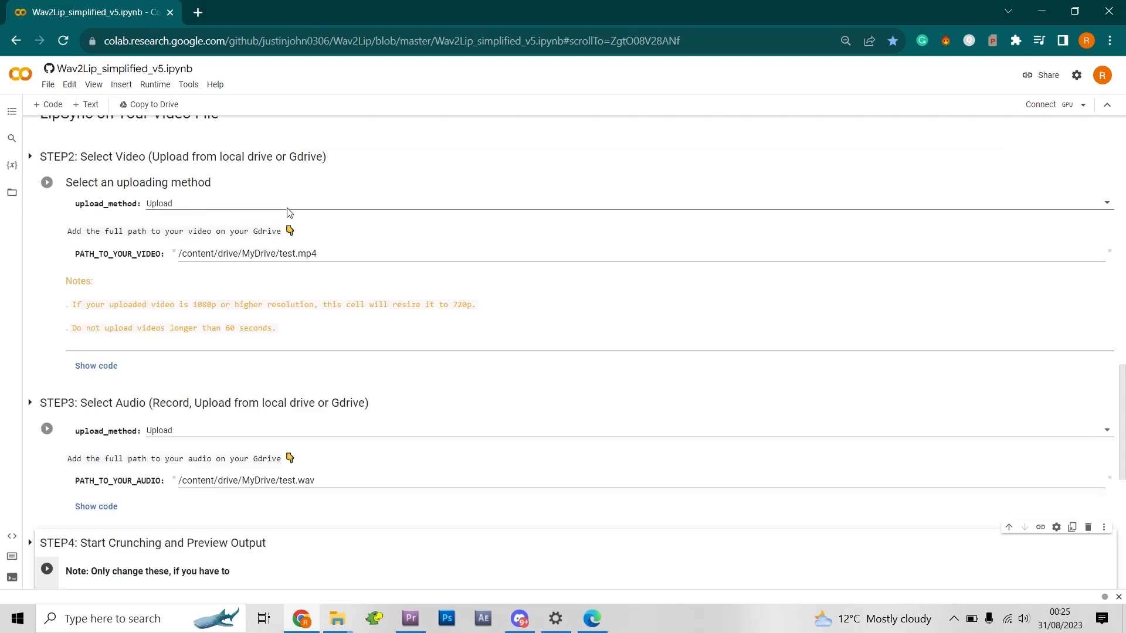
pyautogui.scroll(10, 286, 212)
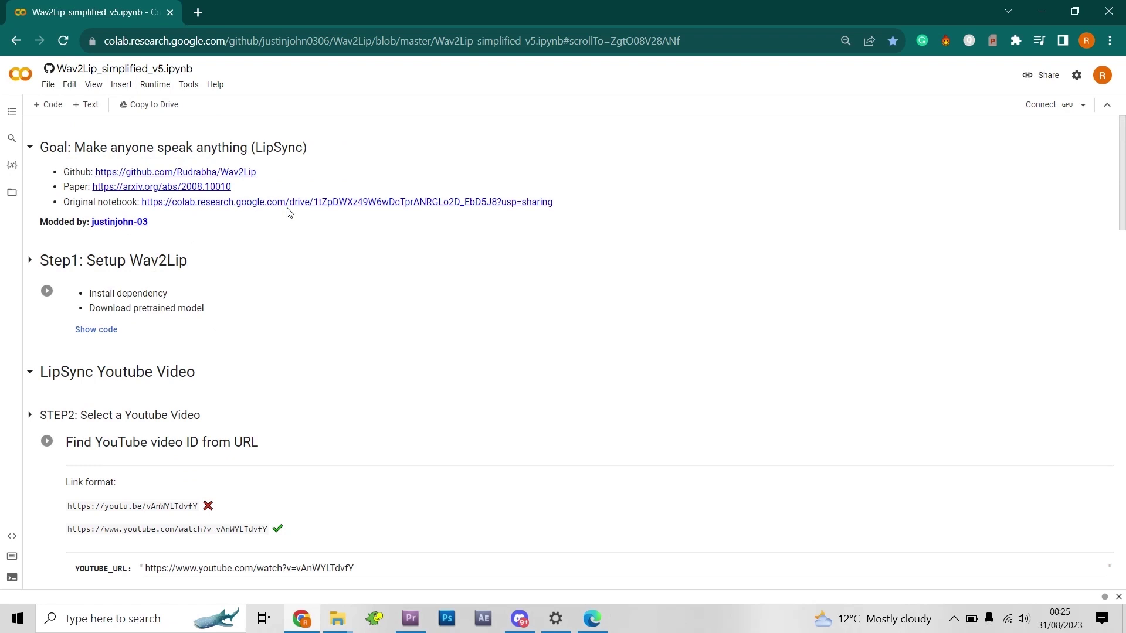
pyautogui.click(47, 293)
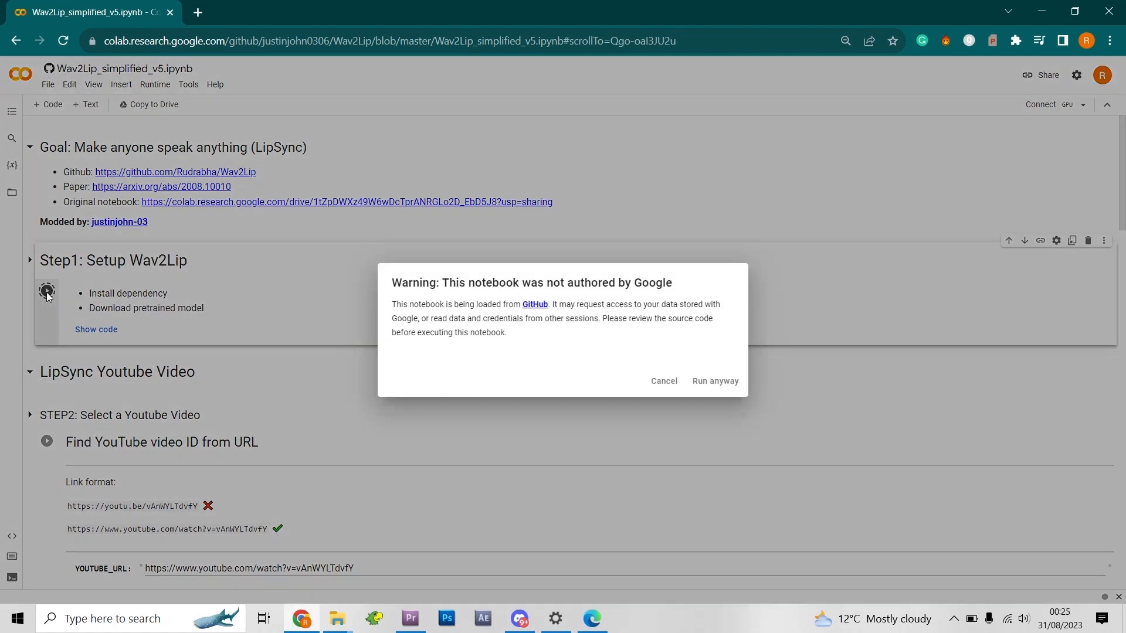
# Run Step 1 setup despite the authorship warning and move on toward Step 2
pyautogui.click(716, 381)
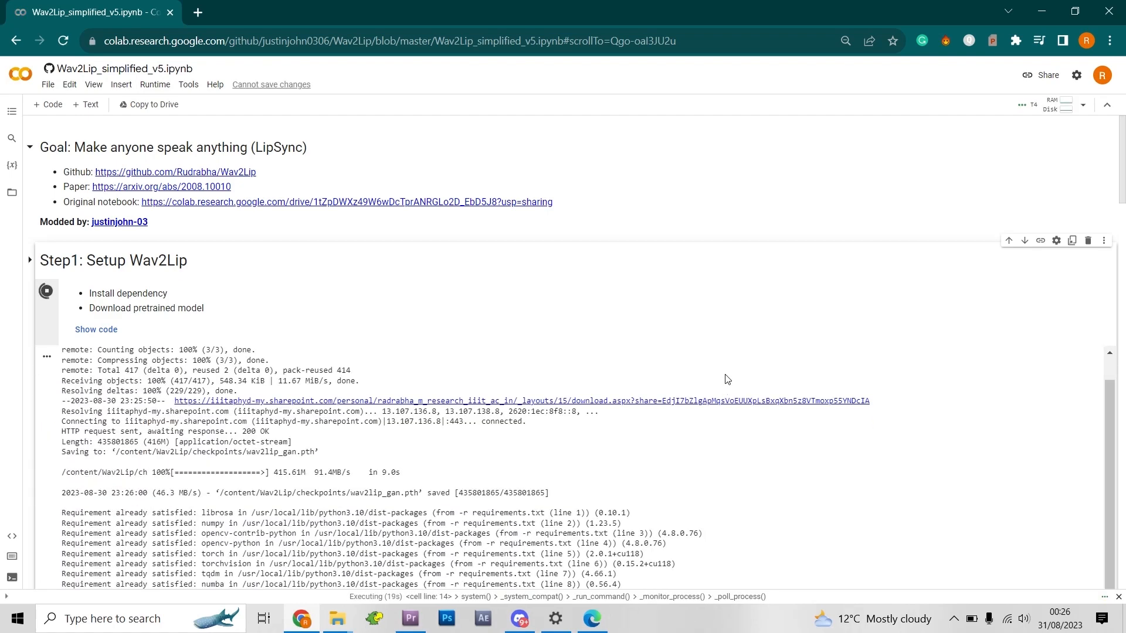
pyautogui.scroll(-8, 723, 389)
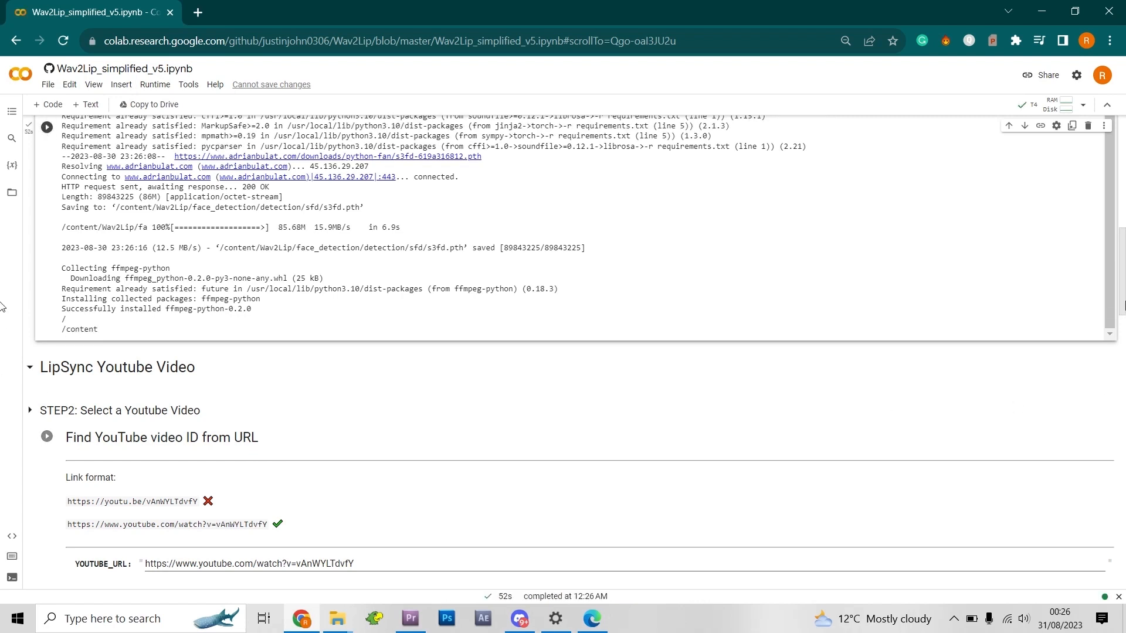
pyautogui.moveTo(1119, 306); pyautogui.dragTo(1116, 390)
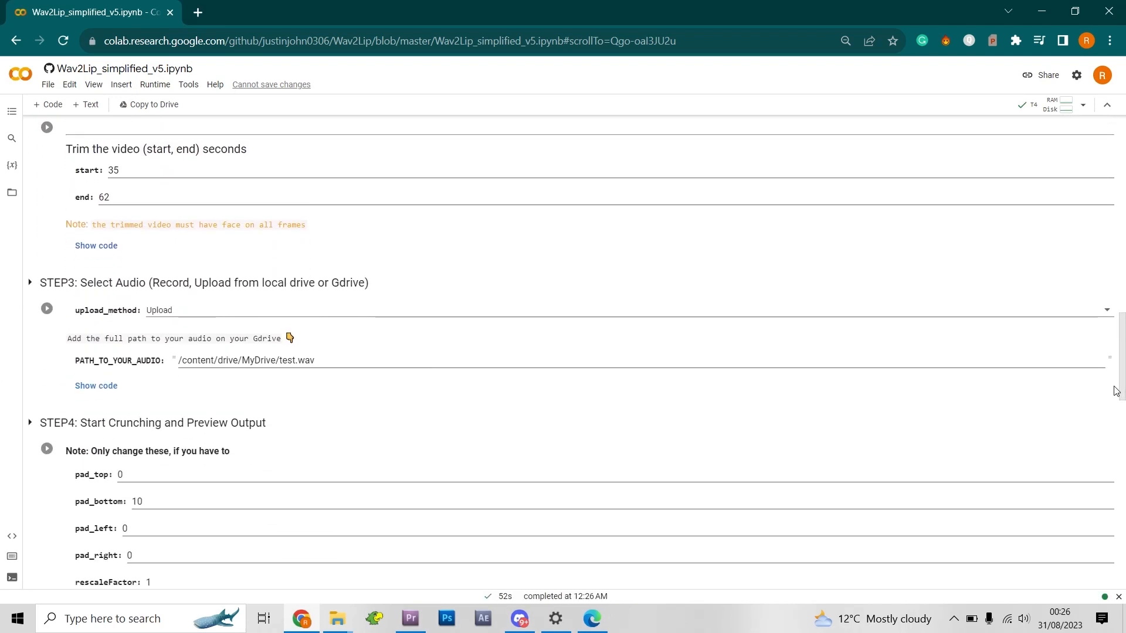
pyautogui.moveTo(1116, 390); pyautogui.dragTo(1117, 425)
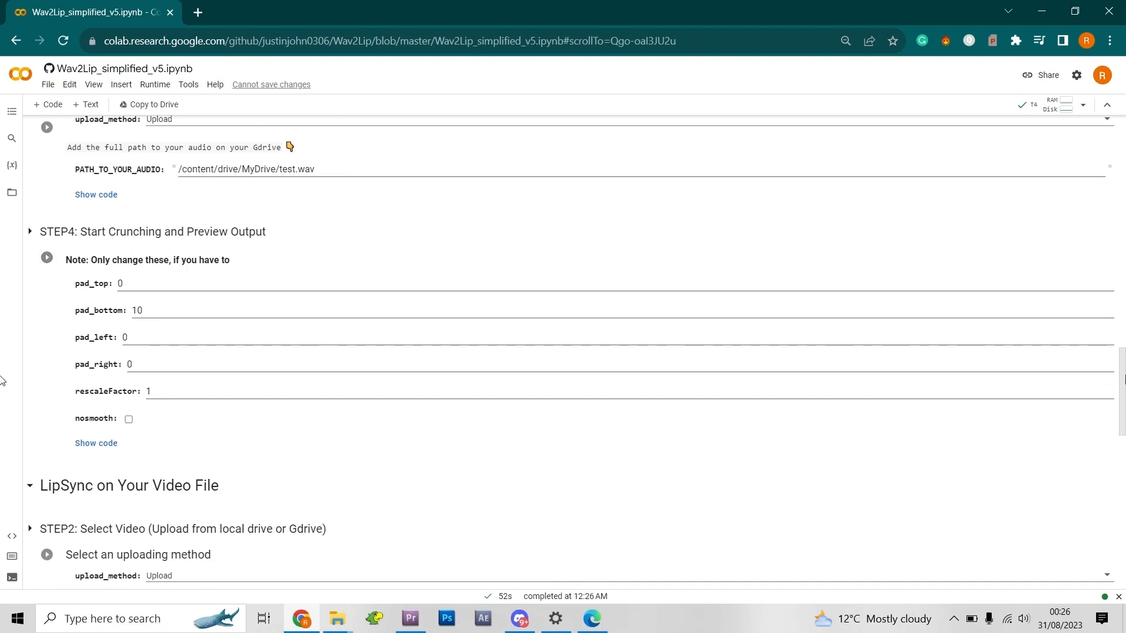
pyautogui.moveTo(1122, 378); pyautogui.dragTo(1121, 413)
pyautogui.click(1122, 193)
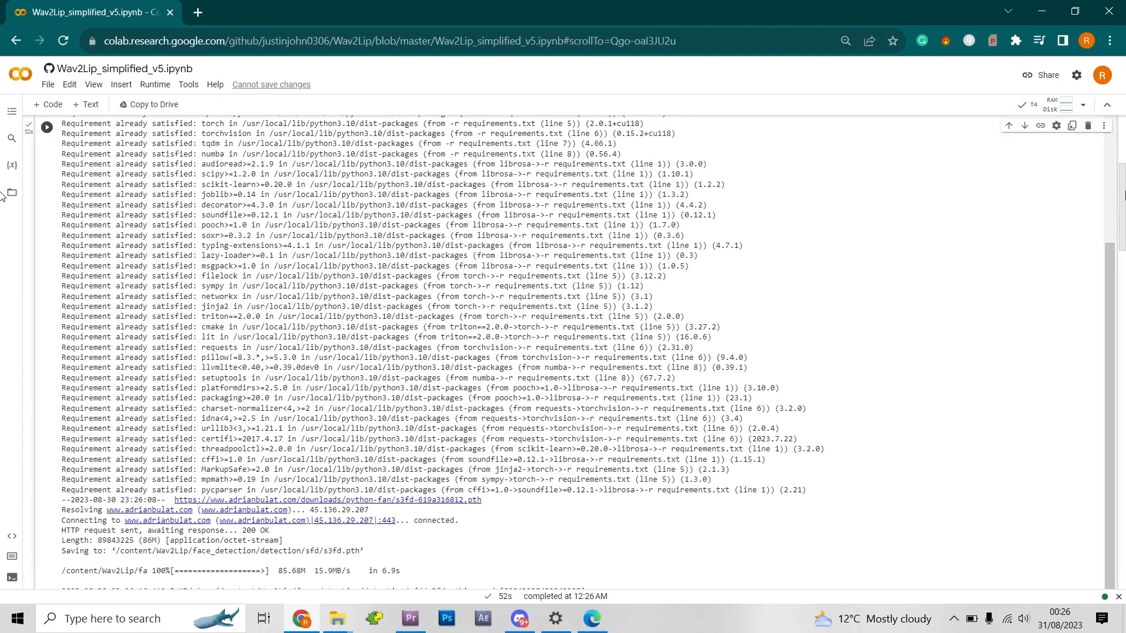
pyautogui.moveTo(1121, 194); pyautogui.dragTo(1114, 439)
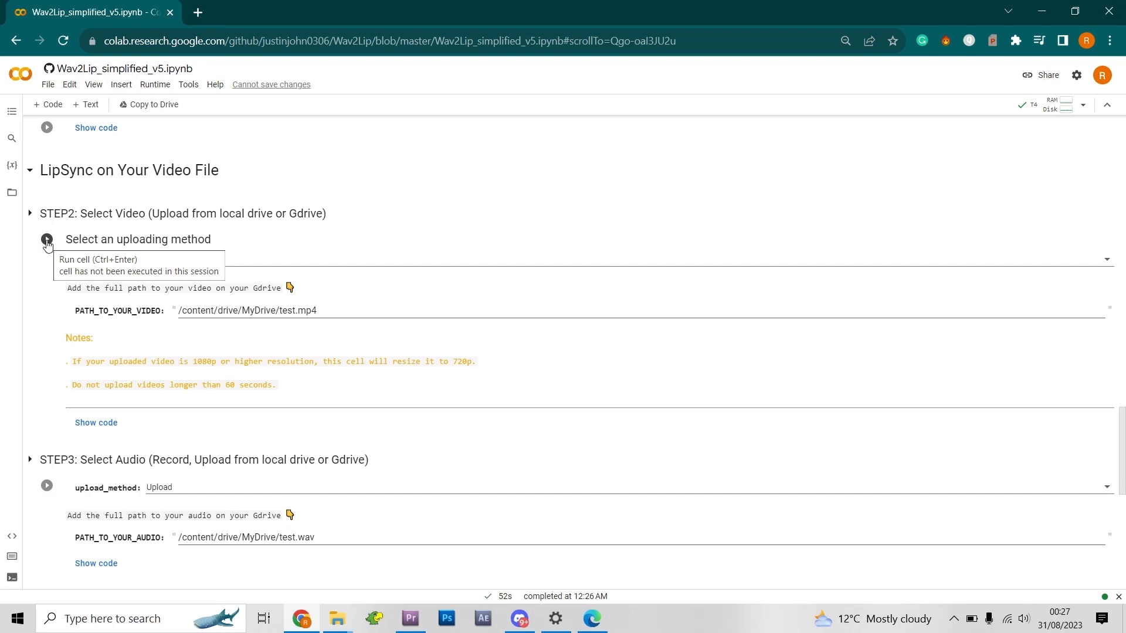
# Run Step 2 and upload jo b4.mp4 from Desktop > Doctor Who as the input video
pyautogui.click(46, 240)
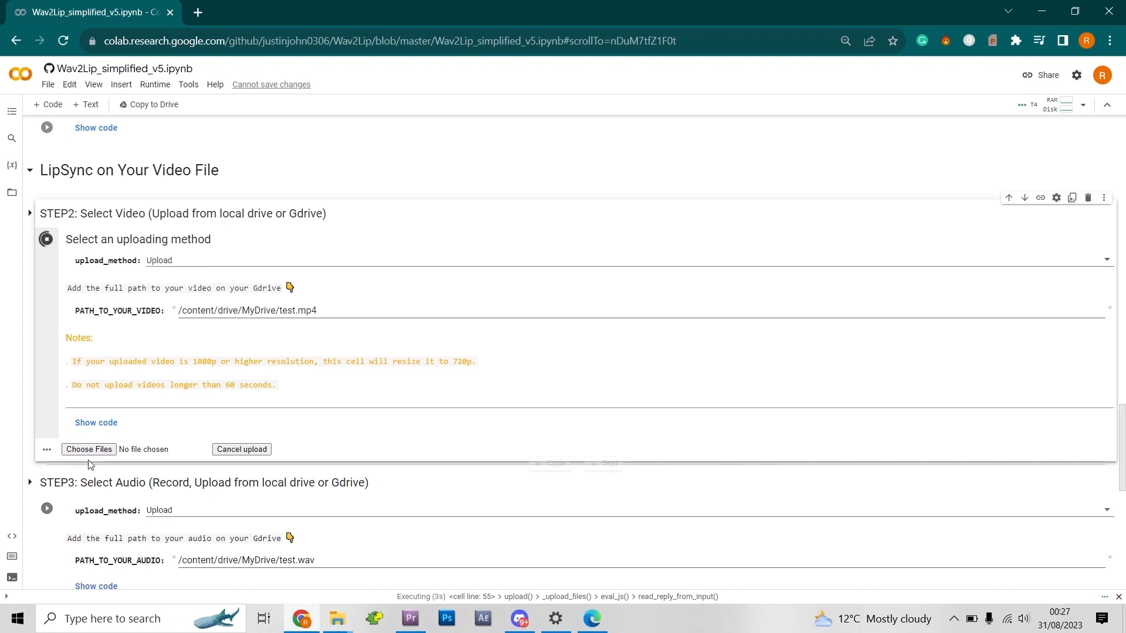
pyautogui.click(104, 450)
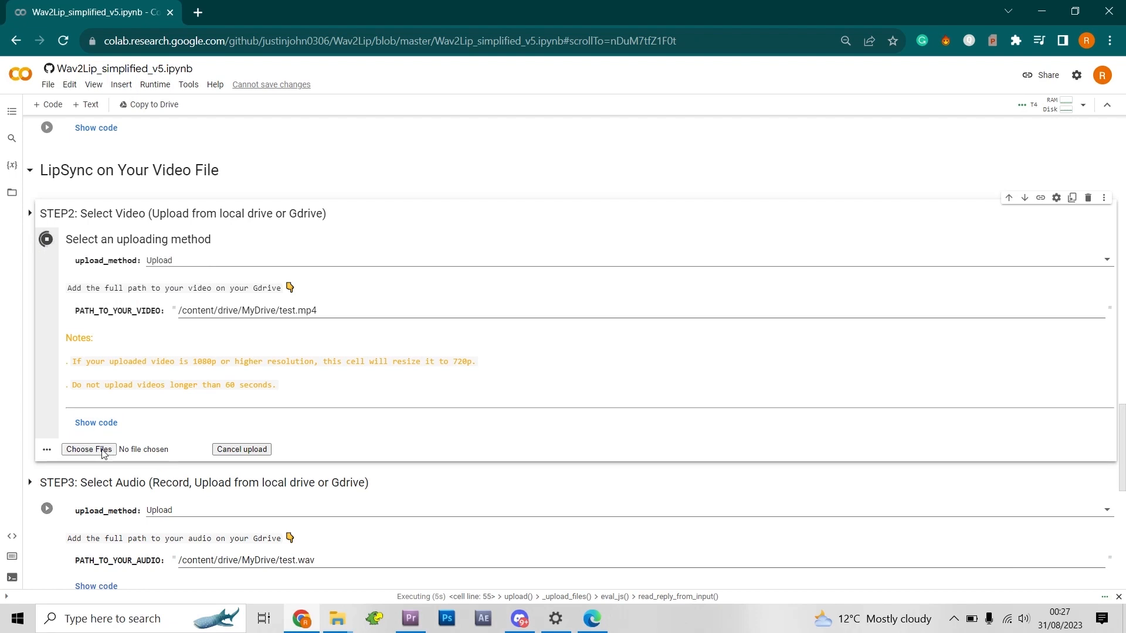
pyautogui.scroll(-3, 62, 205)
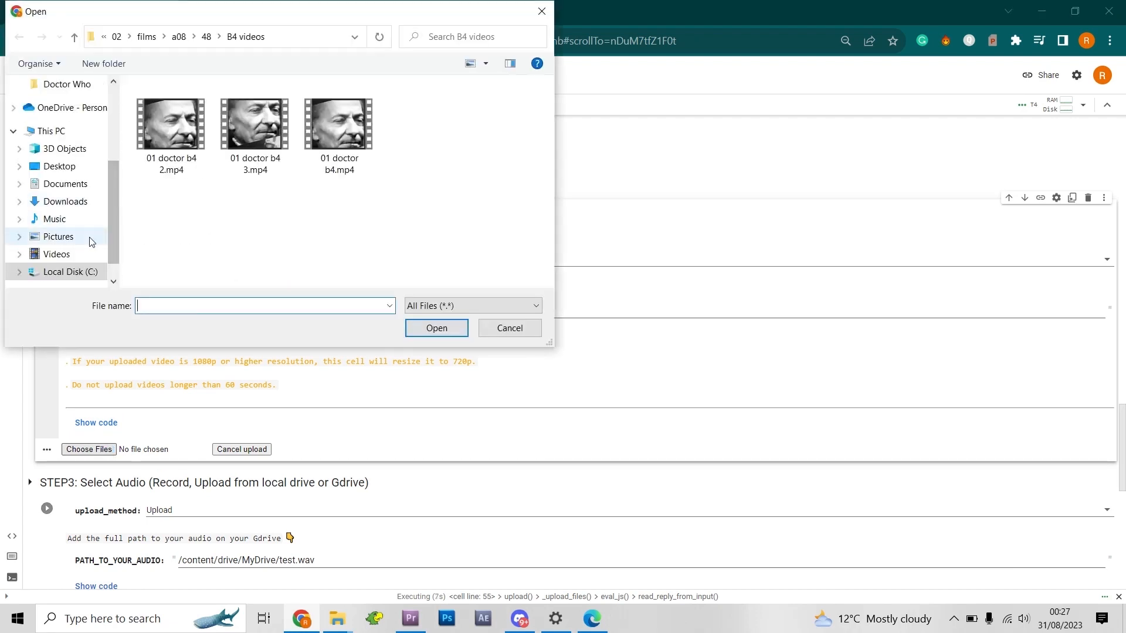
pyautogui.click(58, 166)
pyautogui.doubleClick(171, 123)
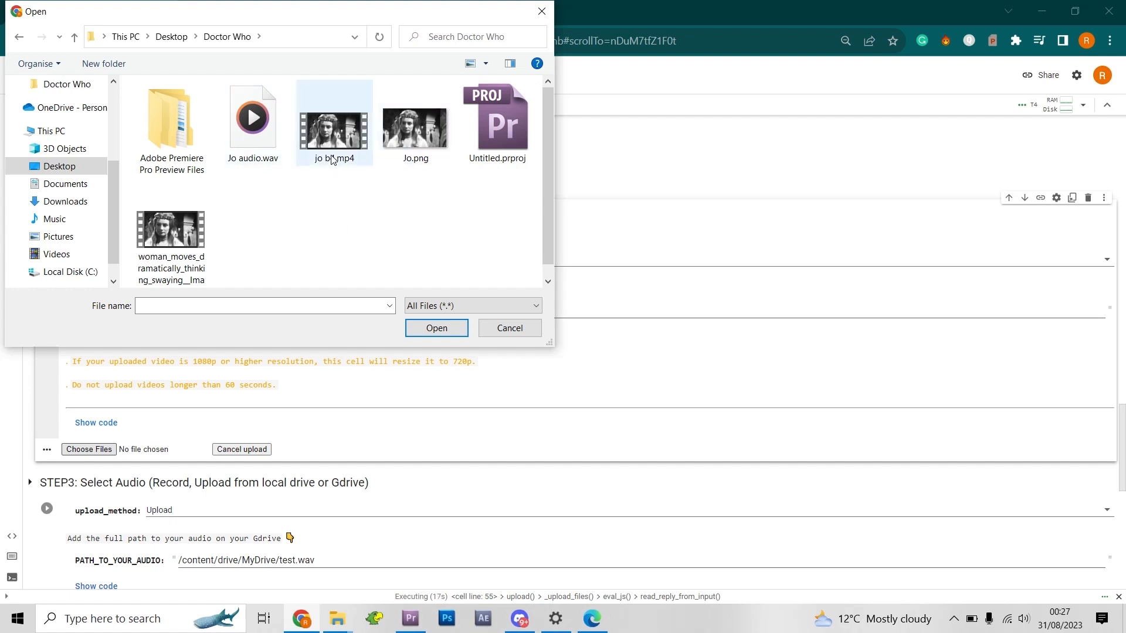
pyautogui.click(338, 128)
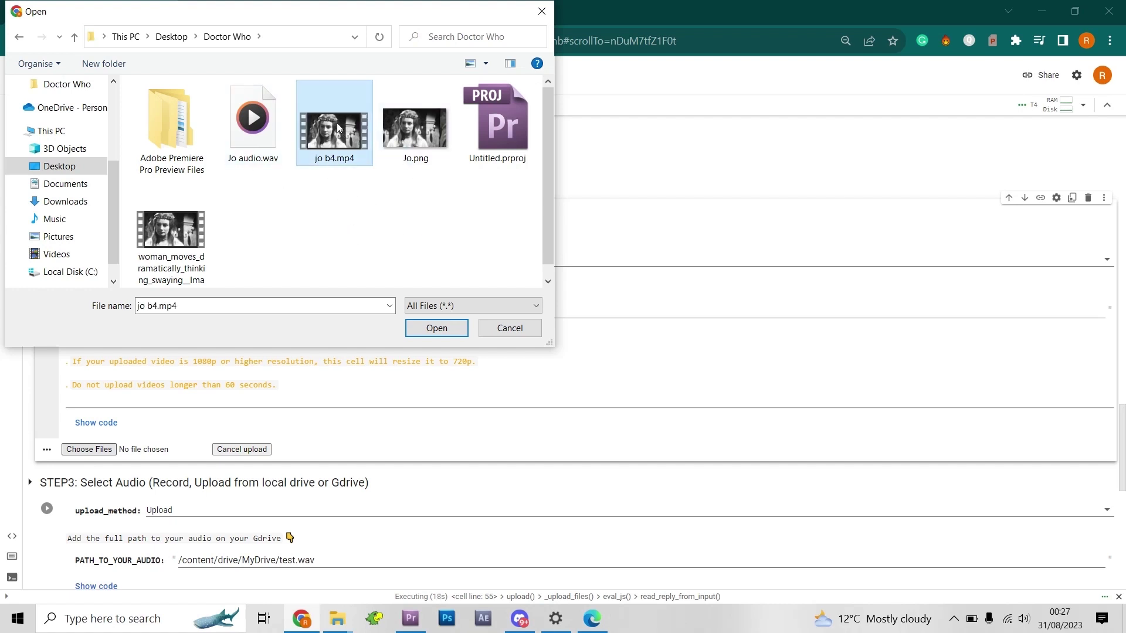
pyautogui.click(436, 328)
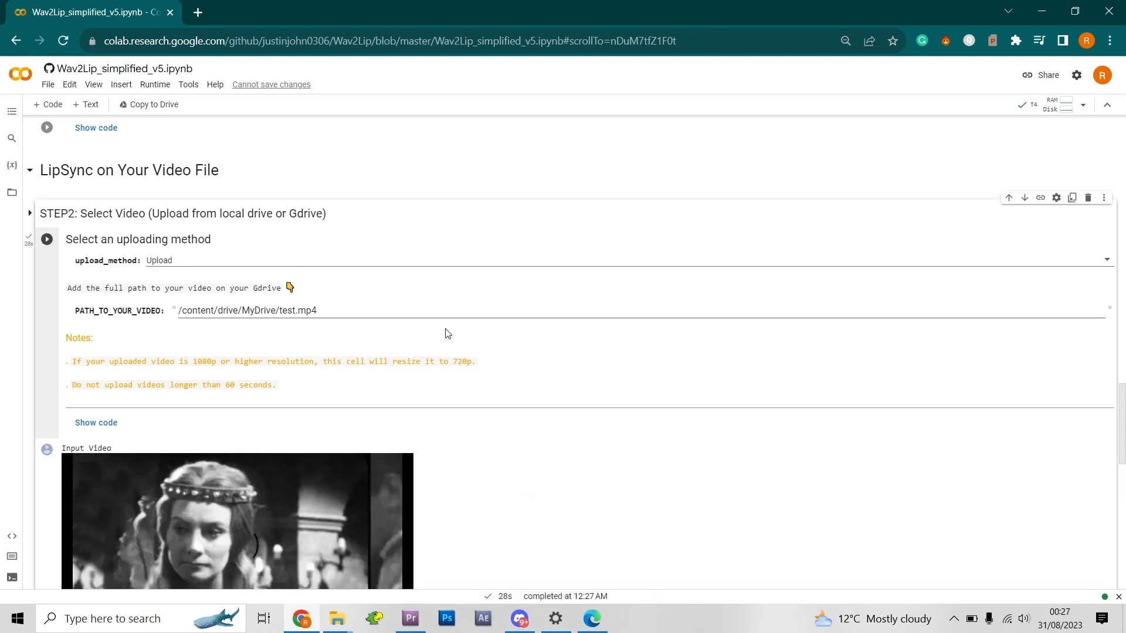
pyautogui.scroll(-5, 445, 334)
pyautogui.scroll(-1, 445, 332)
pyautogui.scroll(2, 445, 333)
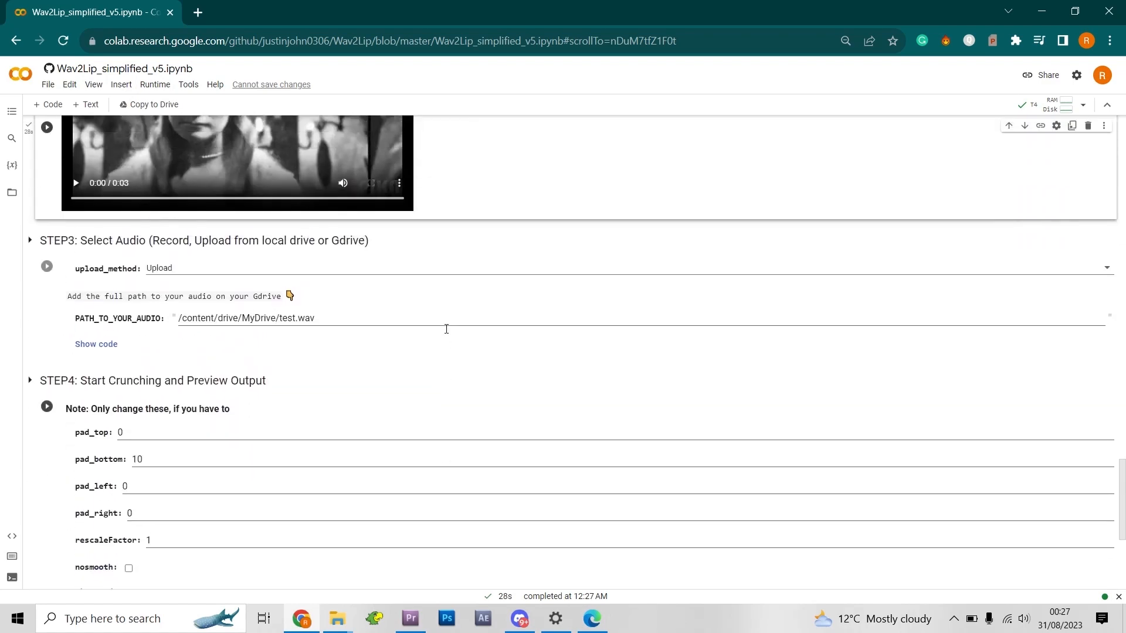
pyautogui.scroll(2, 445, 333)
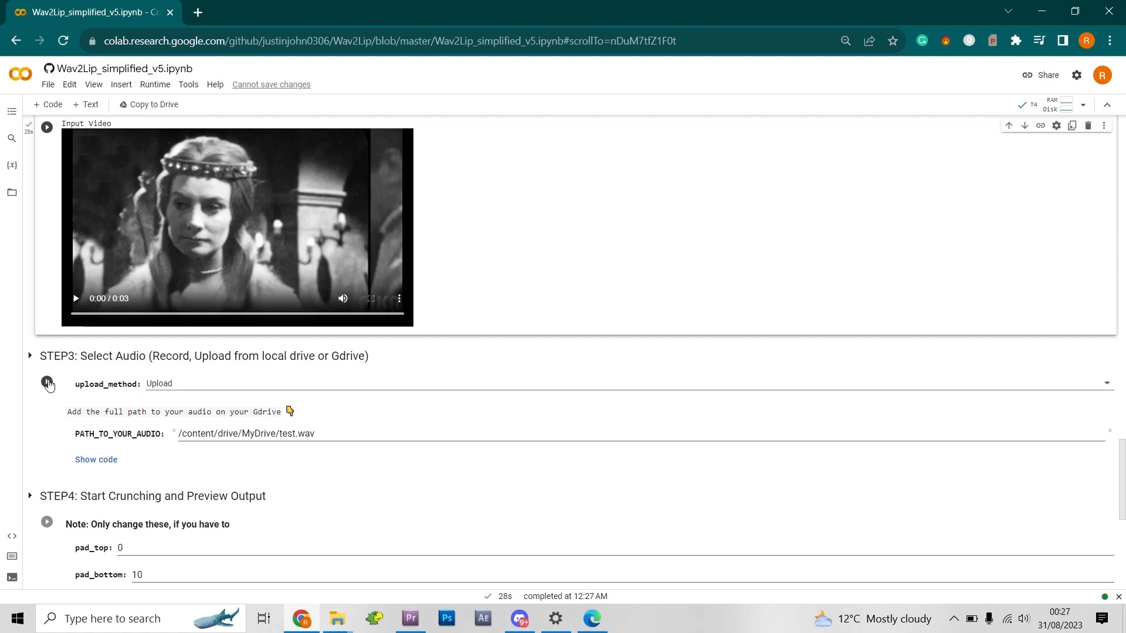
# Run Step 3 with jo b4.mp4 as the audio source, then start Step 4 generation
pyautogui.click(49, 384)
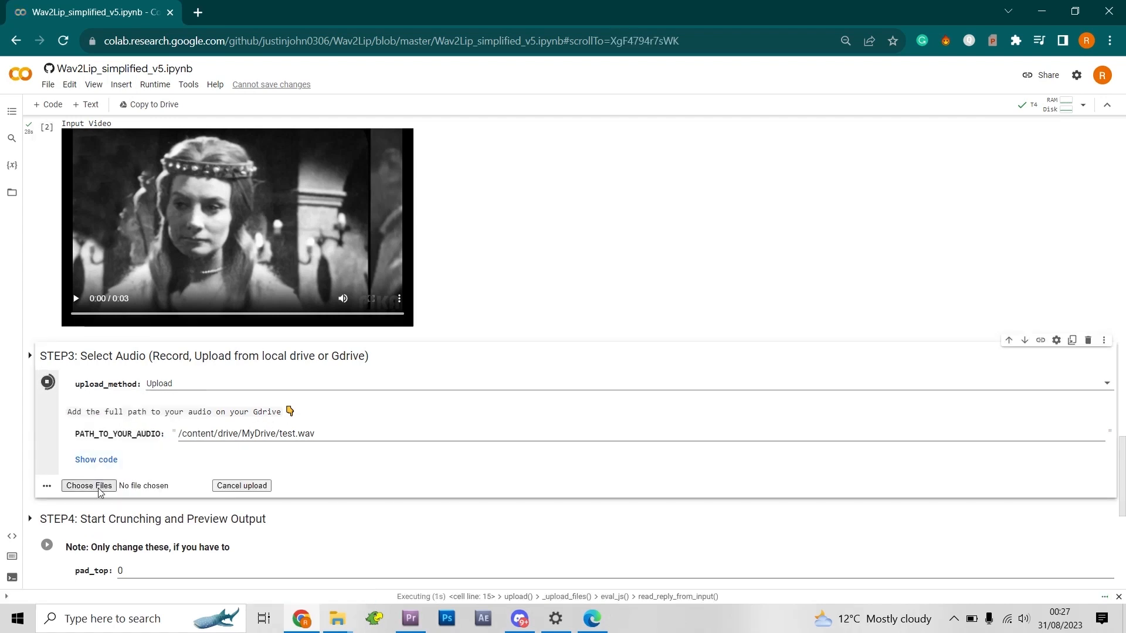
pyautogui.click(89, 485)
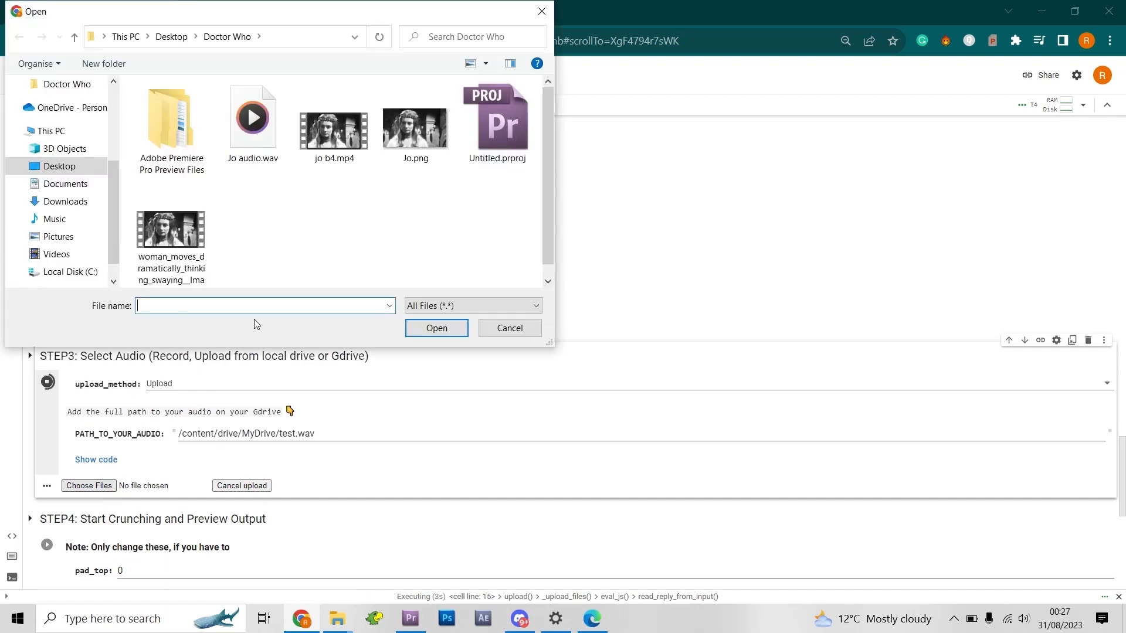
pyautogui.click(339, 133)
pyautogui.click(436, 328)
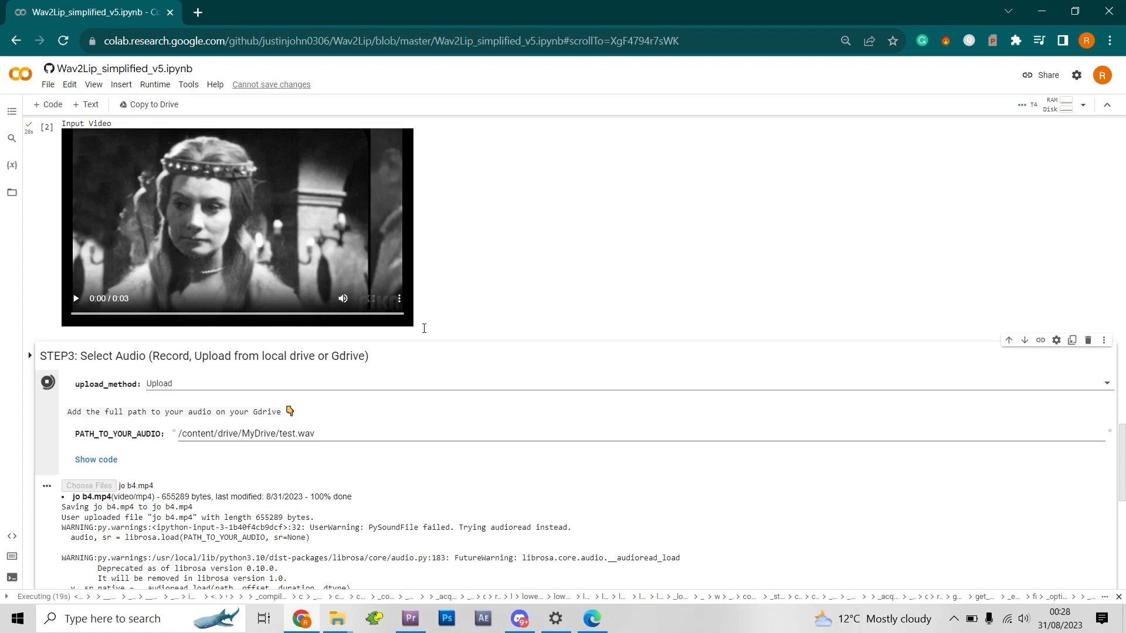
pyautogui.scroll(-3, 424, 329)
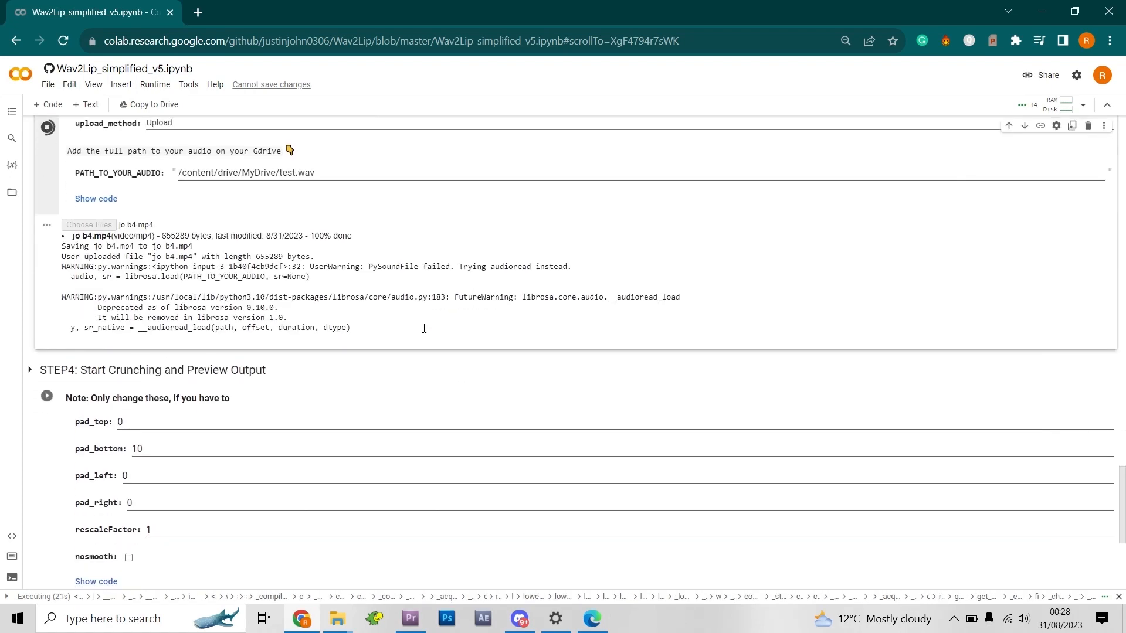
pyautogui.scroll(-1, 424, 329)
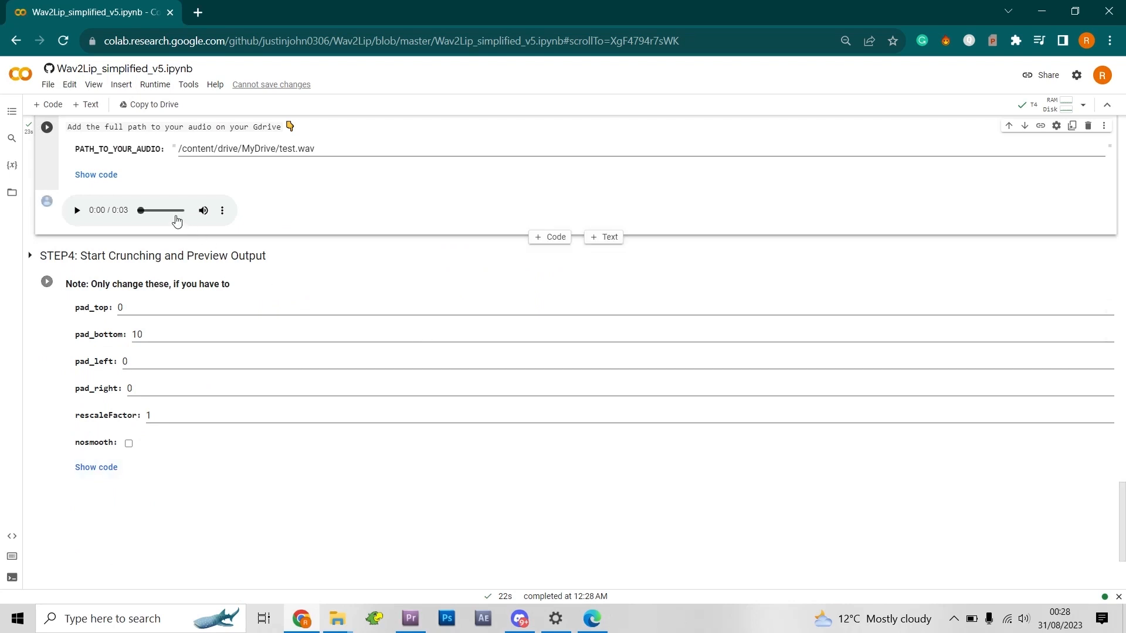
pyautogui.click(47, 284)
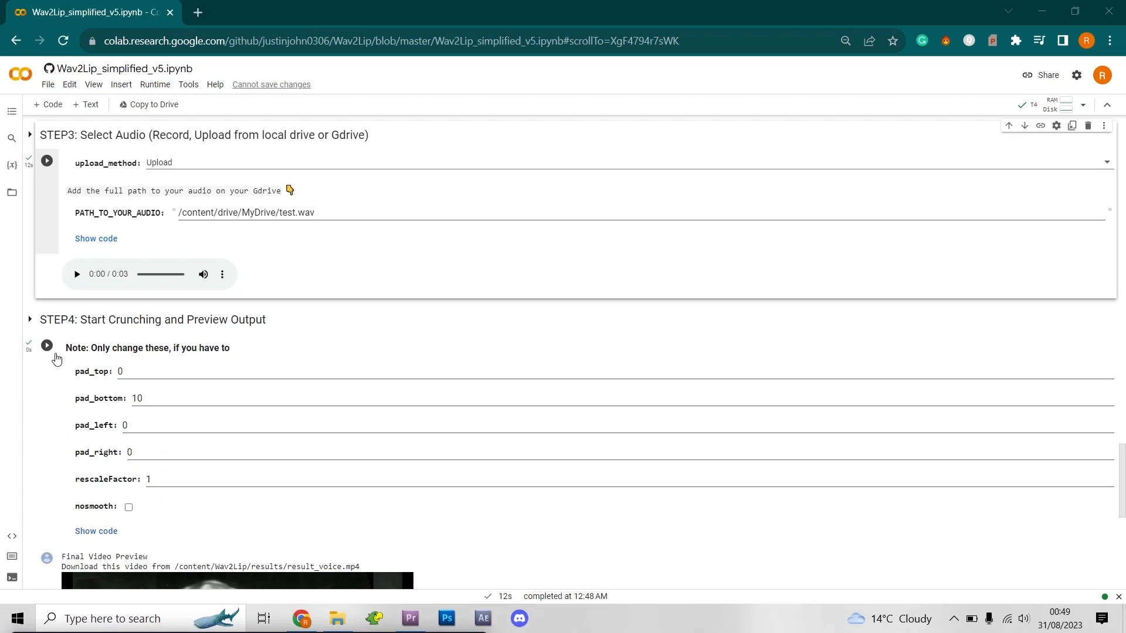
pyautogui.scroll(-2, 334, 343)
pyautogui.scroll(-5, 334, 343)
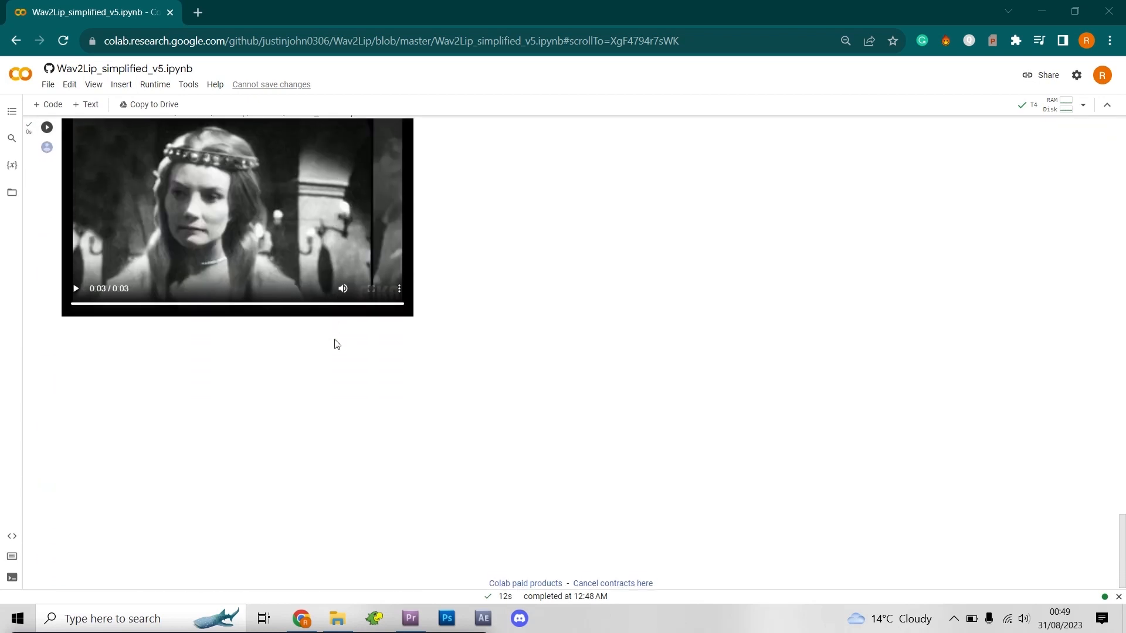
pyautogui.scroll(3, 335, 343)
pyautogui.scroll(-2, 334, 344)
pyautogui.scroll(-1, 334, 343)
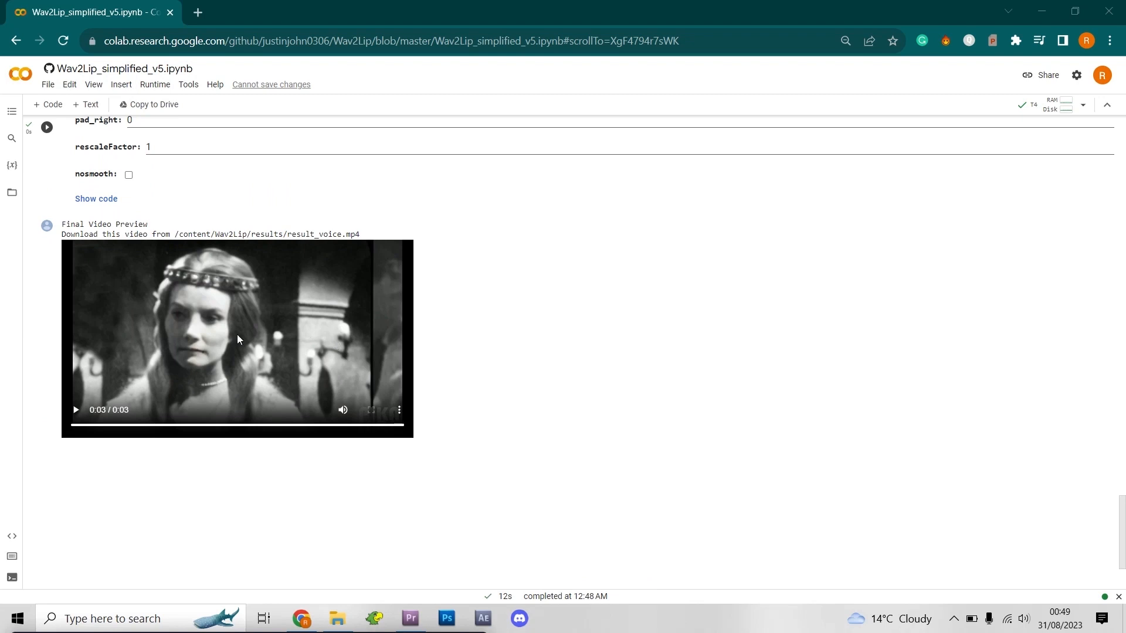
# Play the finished lip-synced Final Video Preview
pyautogui.click(75, 411)
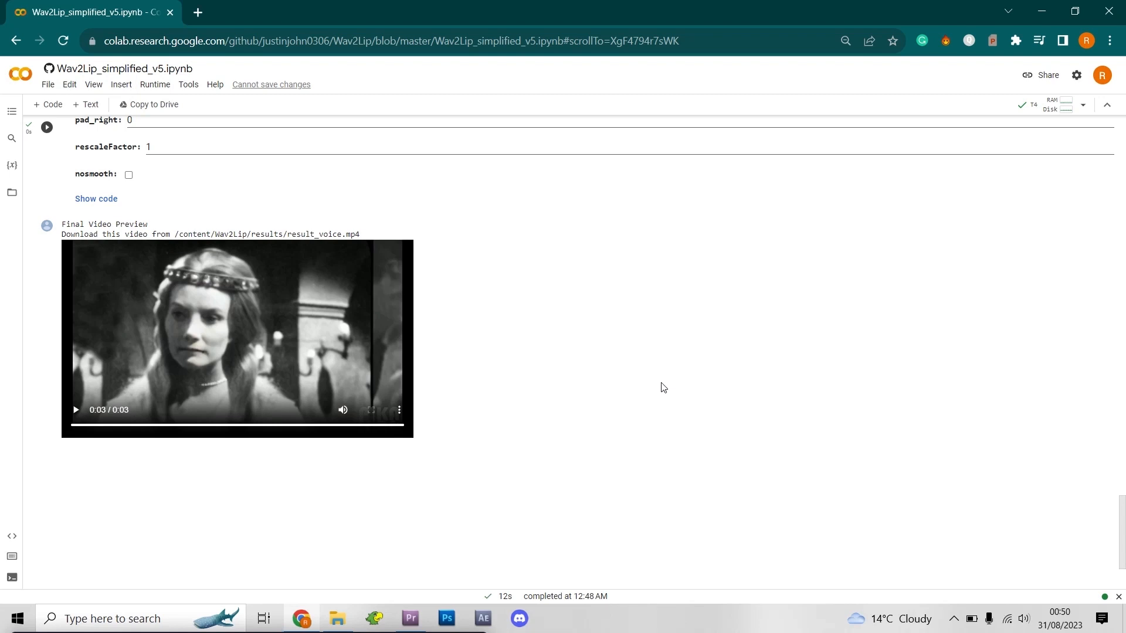
# Save the preview video as 'jo final' into Desktop > Doctor Who and show it in File Explorer
pyautogui.rightClick(399, 411)
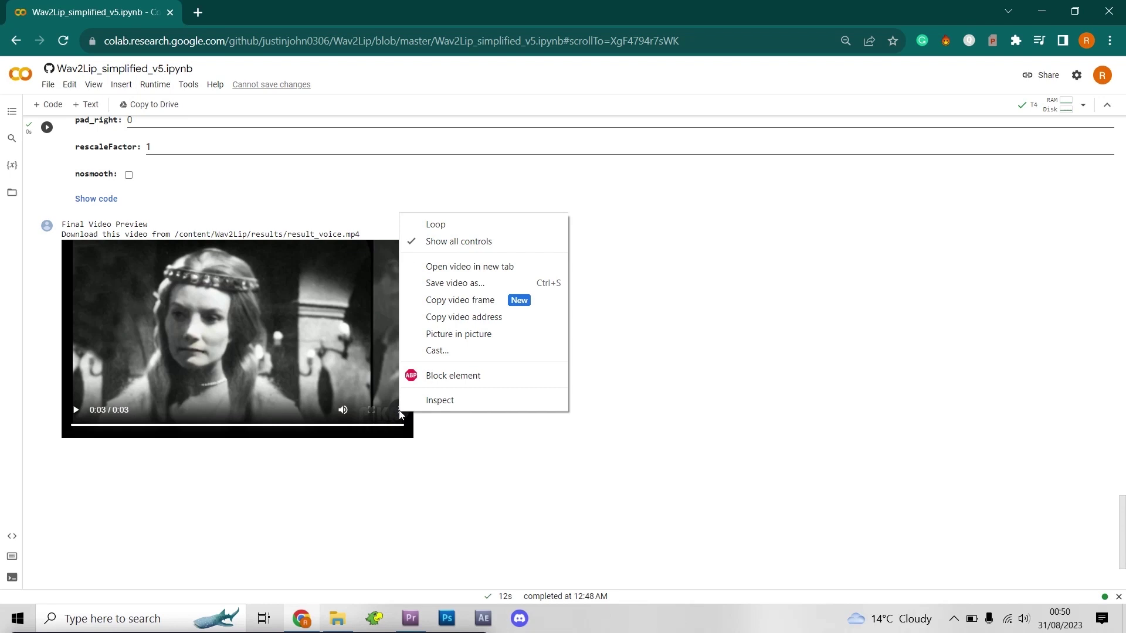
pyautogui.click(482, 284)
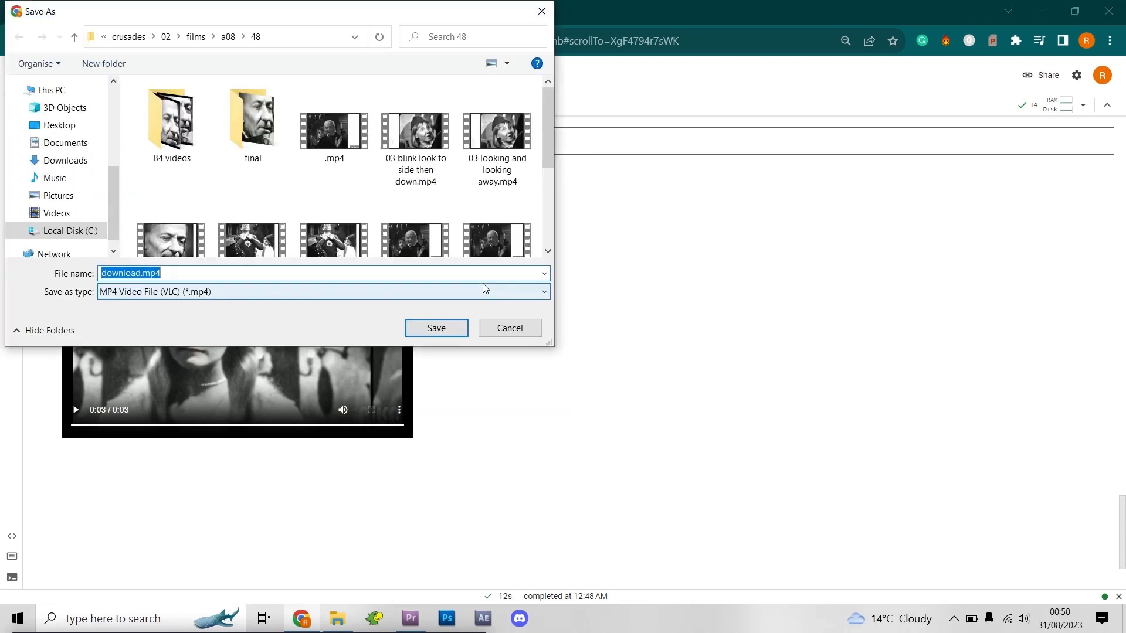
pyautogui.moveTo(65, 160)
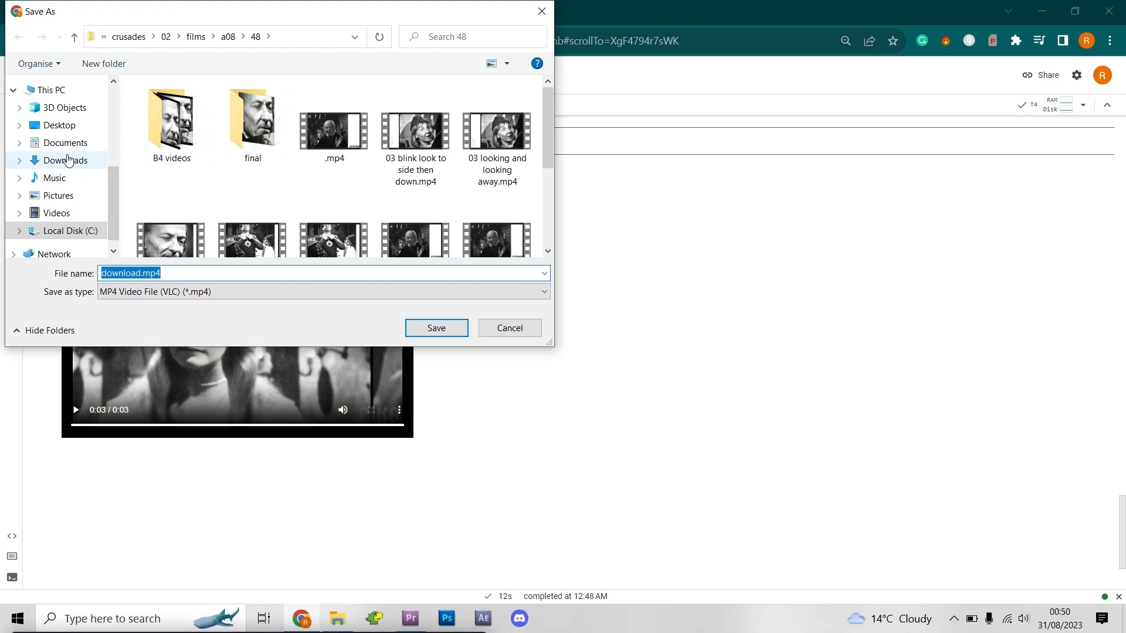
pyautogui.click(60, 126)
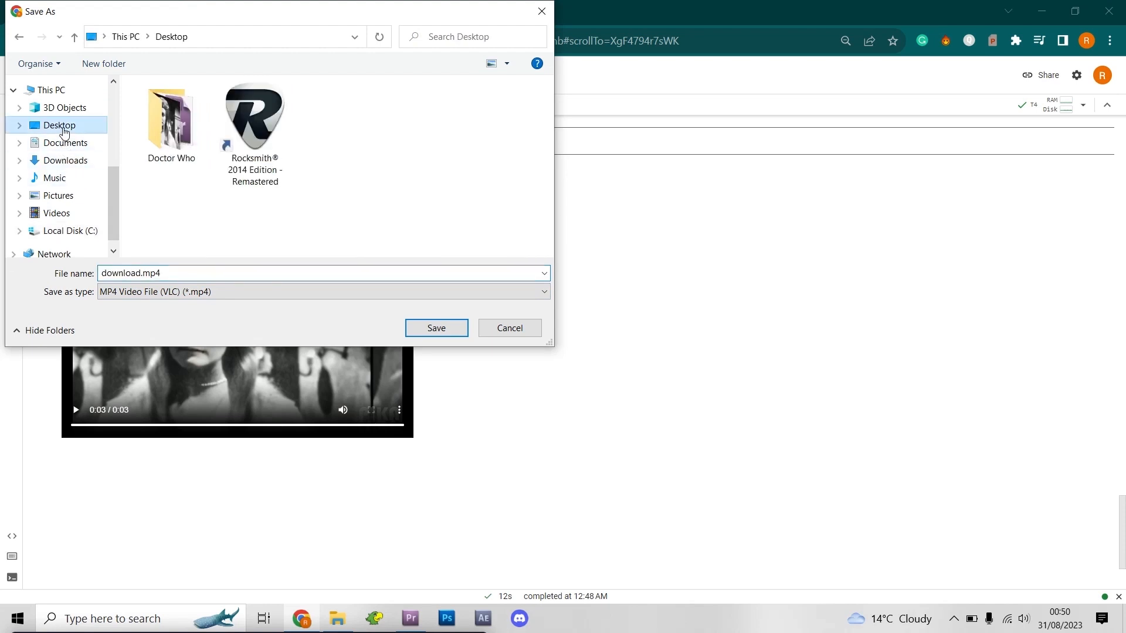
pyautogui.doubleClick(157, 147)
pyautogui.click(270, 273)
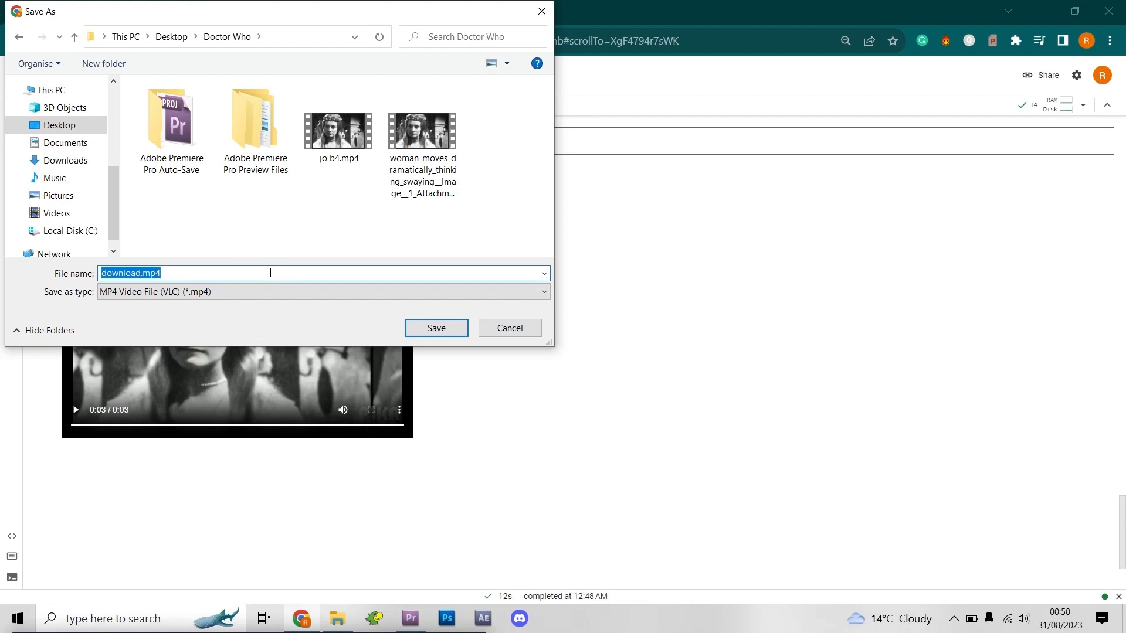
pyautogui.write('jo final')
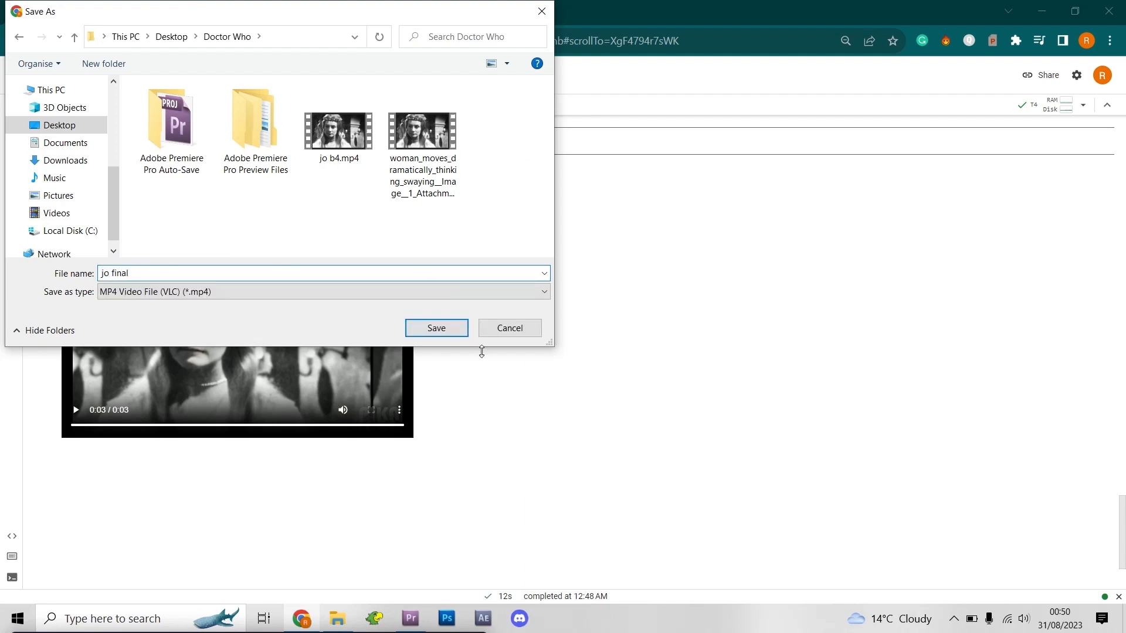
pyautogui.click(437, 328)
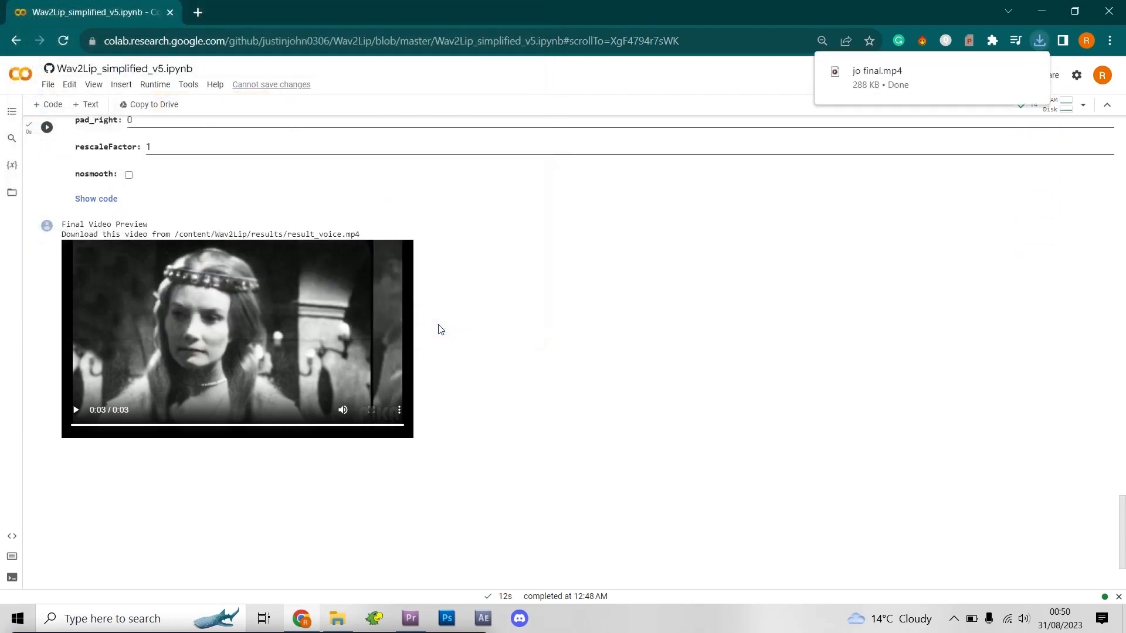
pyautogui.click(336, 619)
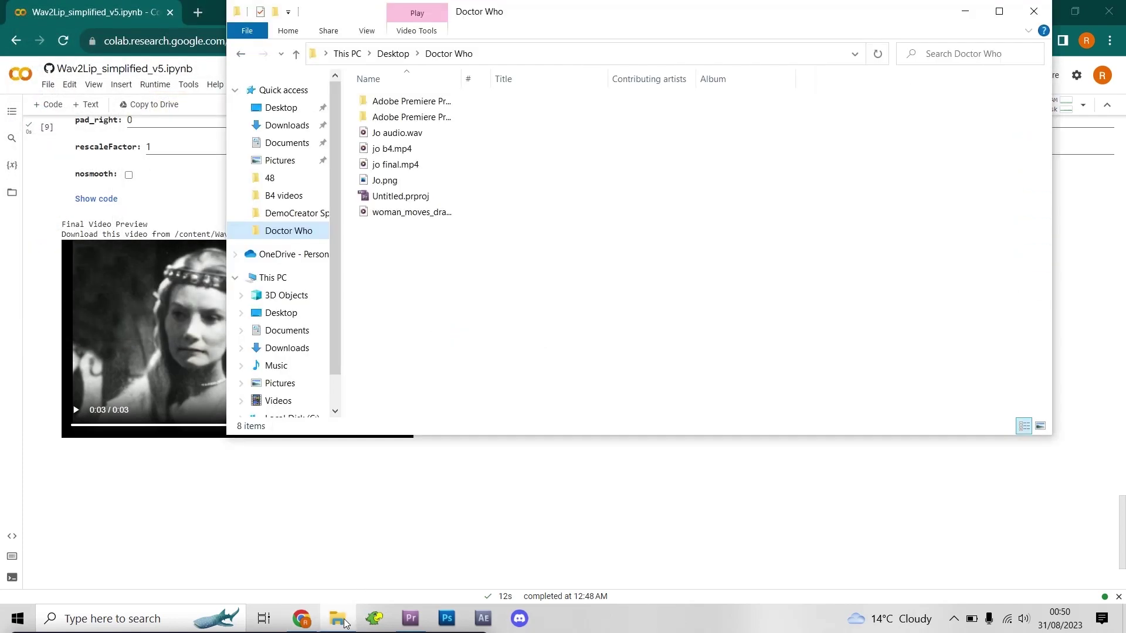
# Drag jo final.mp4 into the Premiere project, place it on the timeline and play the sequence
pyautogui.click(420, 167)
pyautogui.moveTo(420, 167); pyautogui.dragTo(410, 619)
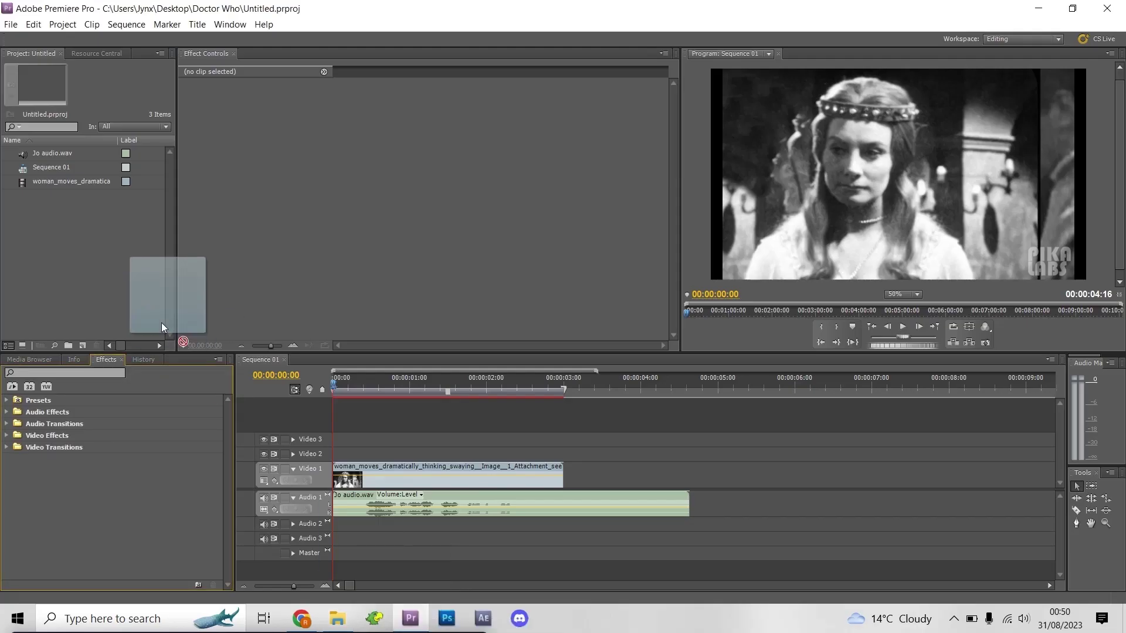
pyautogui.moveTo(410, 618); pyautogui.dragTo(106, 289)
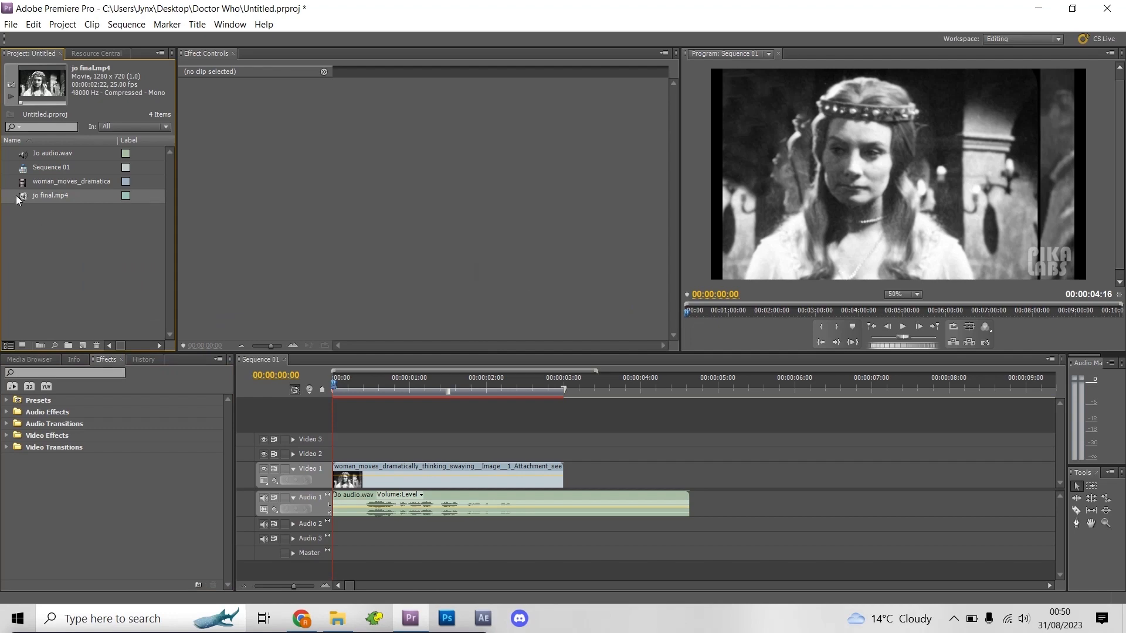
pyautogui.moveTo(24, 194)
pyautogui.mouseDown()
pyautogui.moveTo(333, 468)
pyautogui.moveTo(338, 458)
pyautogui.mouseUp()
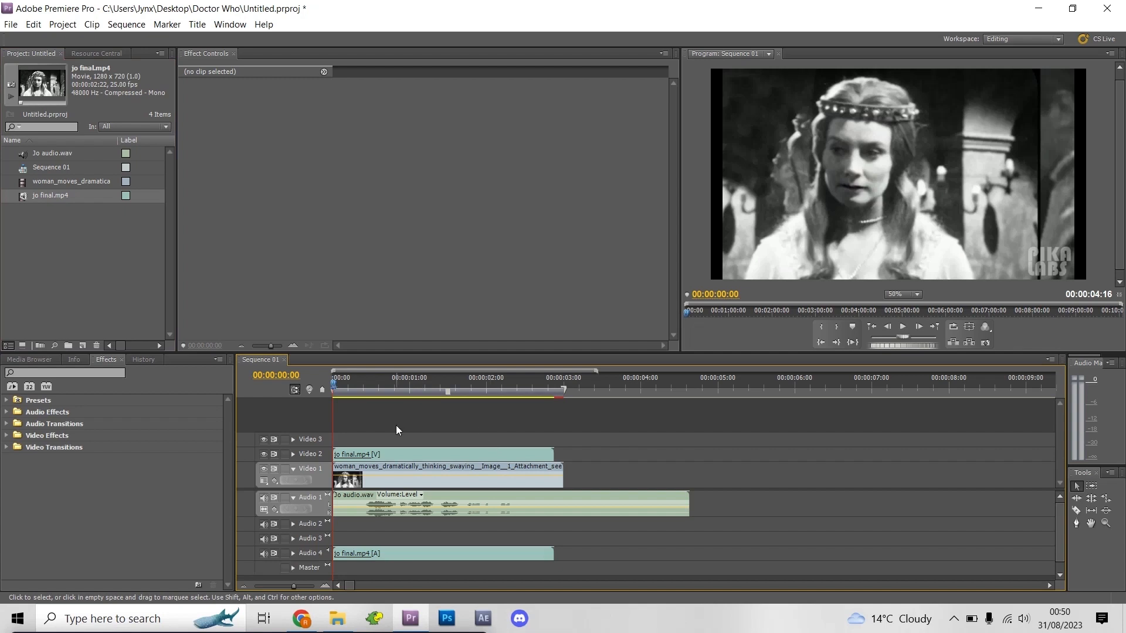
pyautogui.click(904, 327)
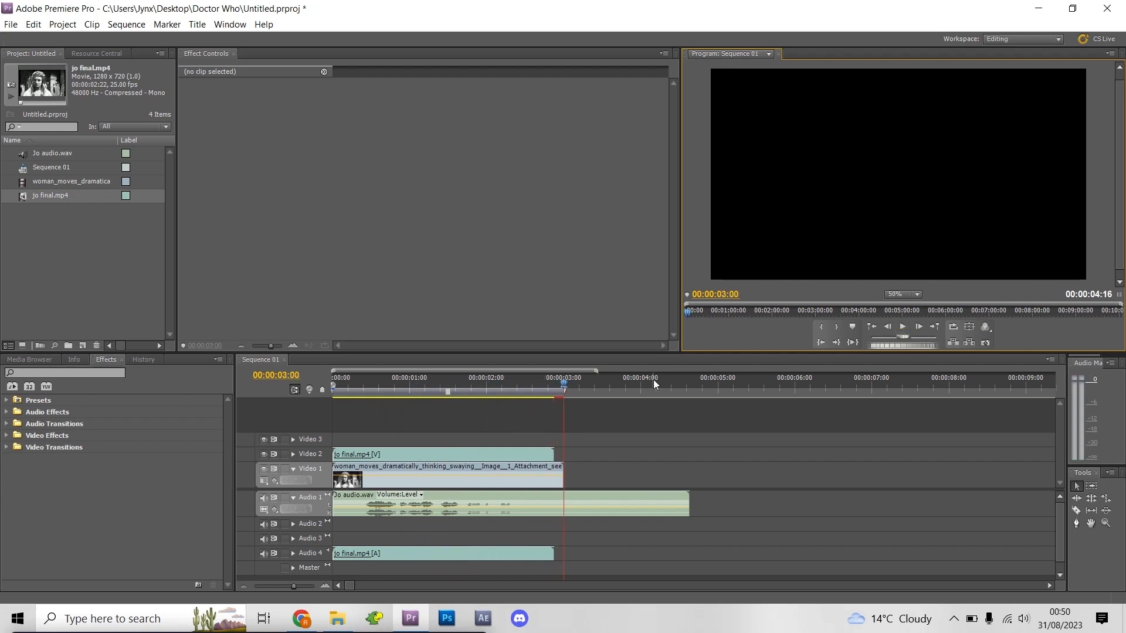
# Render effects in the work area and unlink jo final's video from its audio
pyautogui.click(128, 25)
pyautogui.click(179, 59)
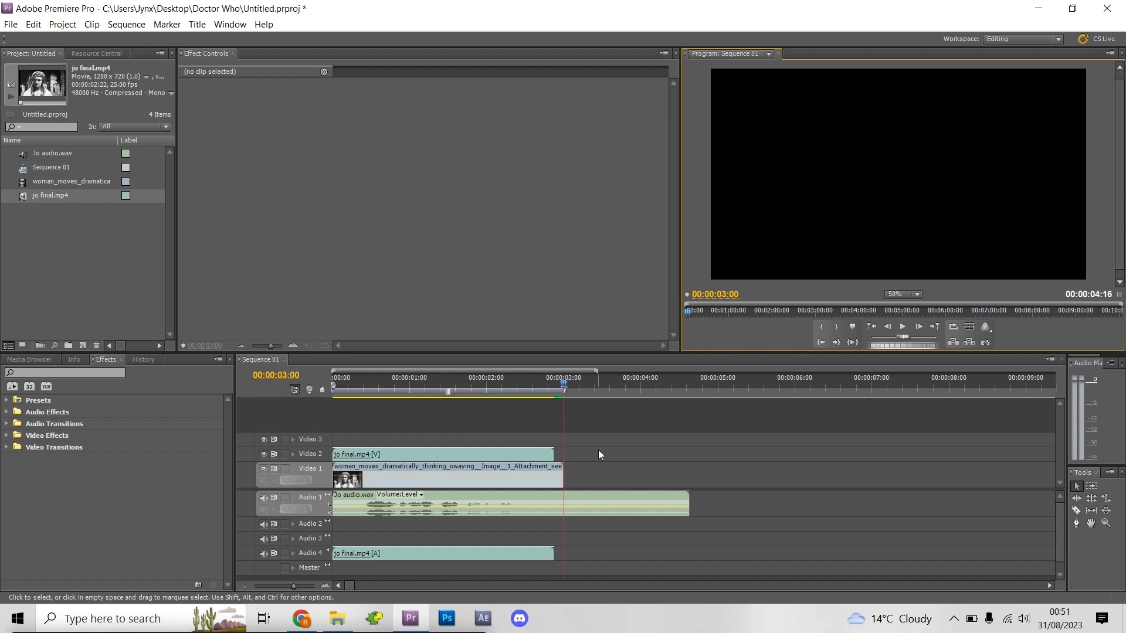
pyautogui.click(470, 451)
pyautogui.rightClick(469, 451)
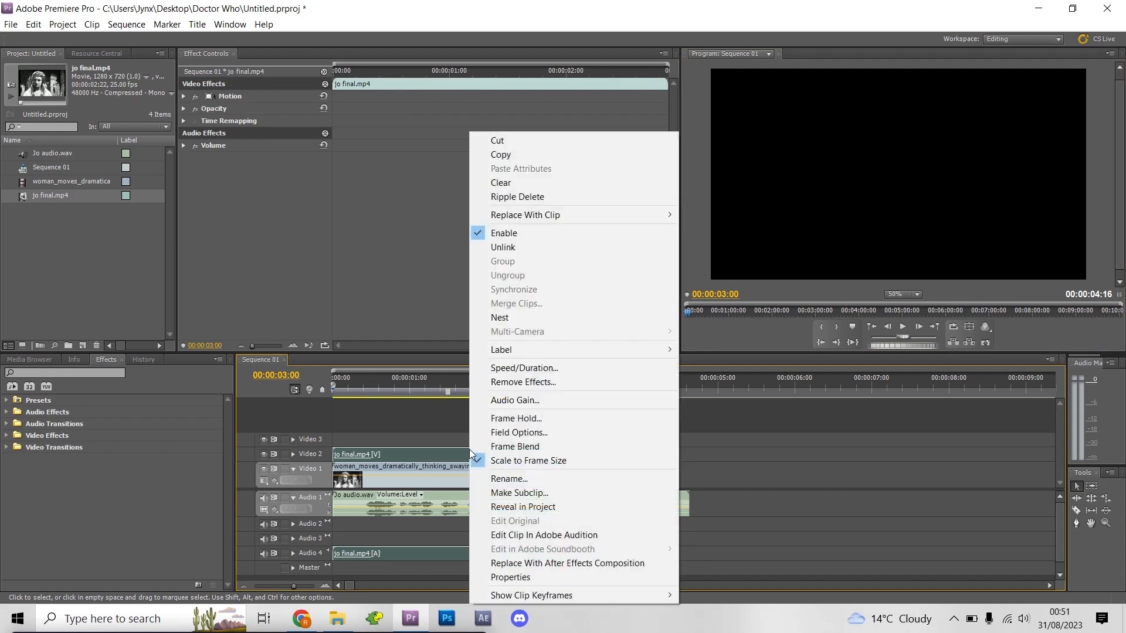
pyautogui.click(509, 246)
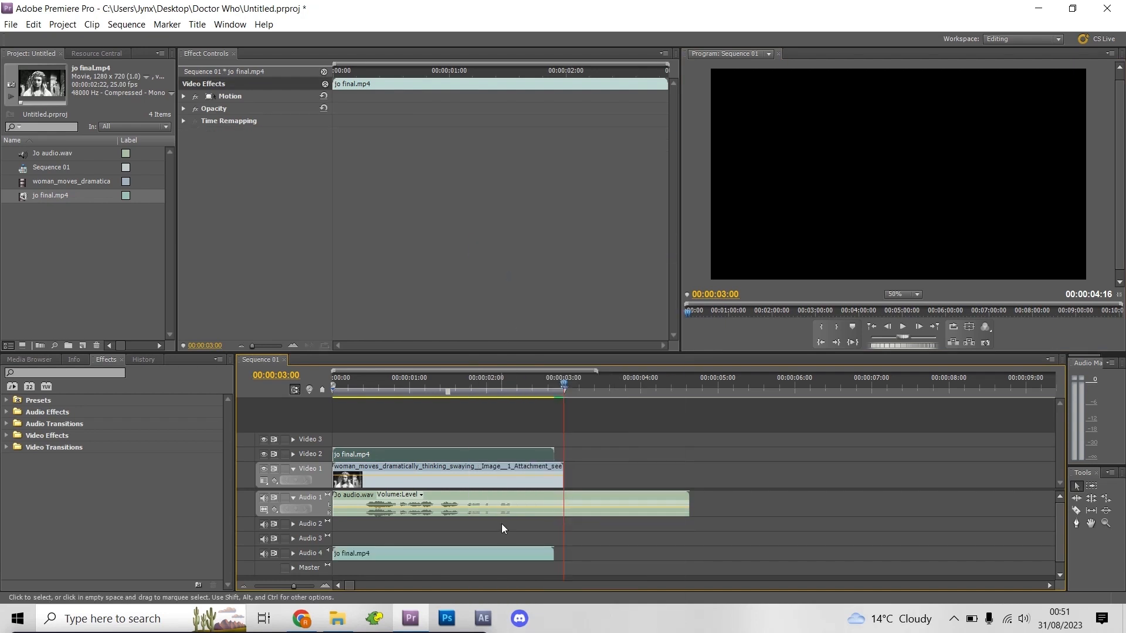
# Delete jo final's audio and the old Video 1 clip, move jo final onto Video 1 and rewind
pyautogui.click(468, 554)
pyautogui.press('Delete')
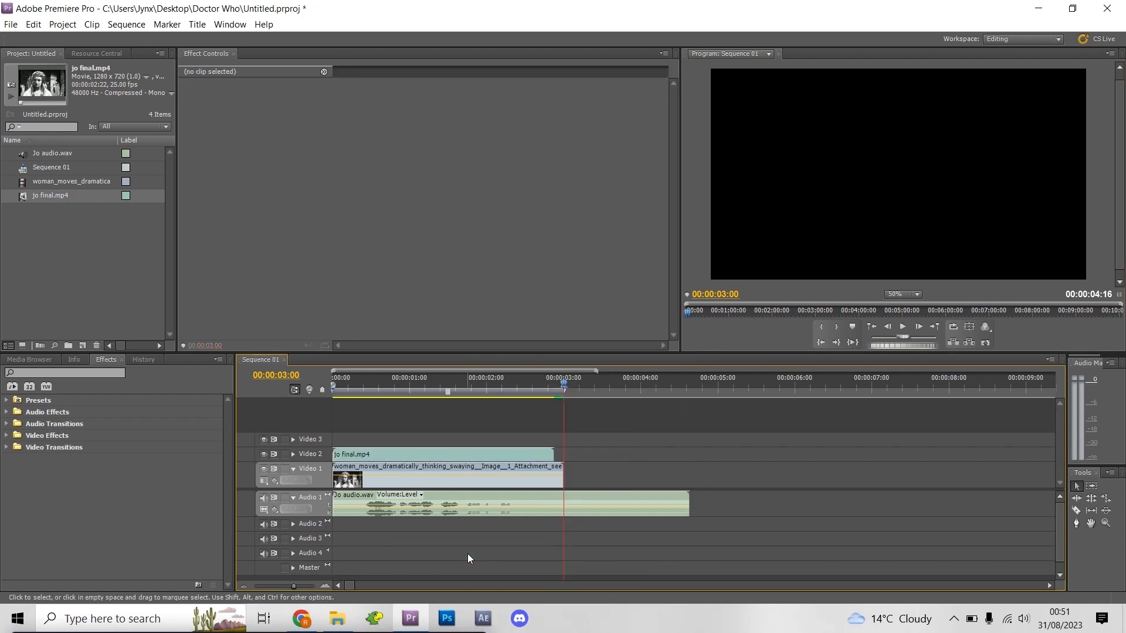
pyautogui.click(465, 478)
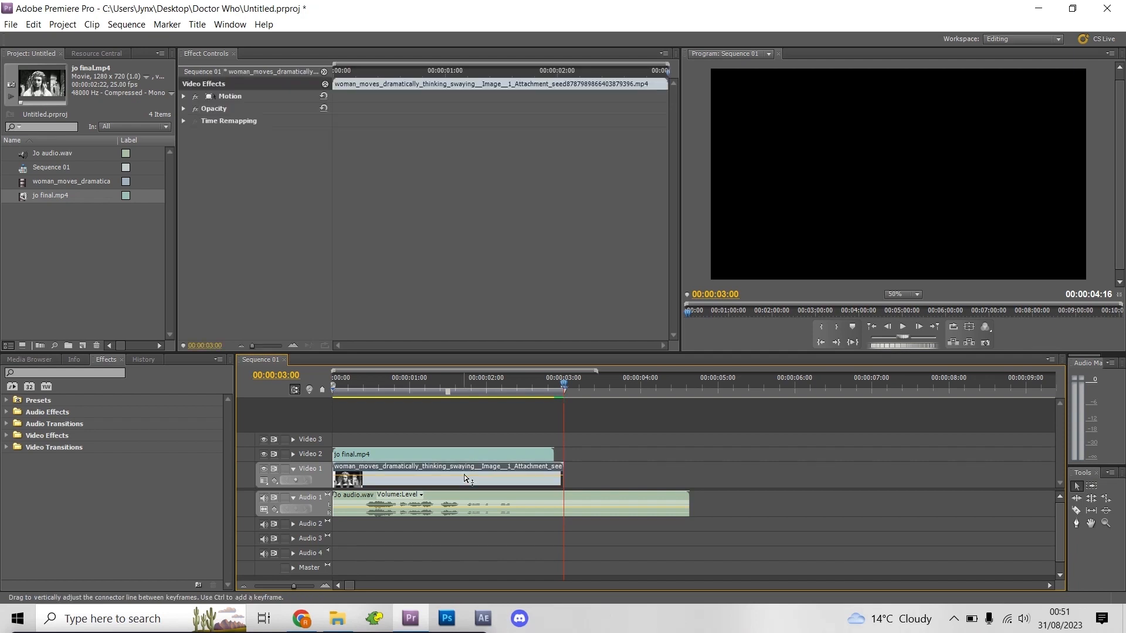
pyautogui.press('Delete')
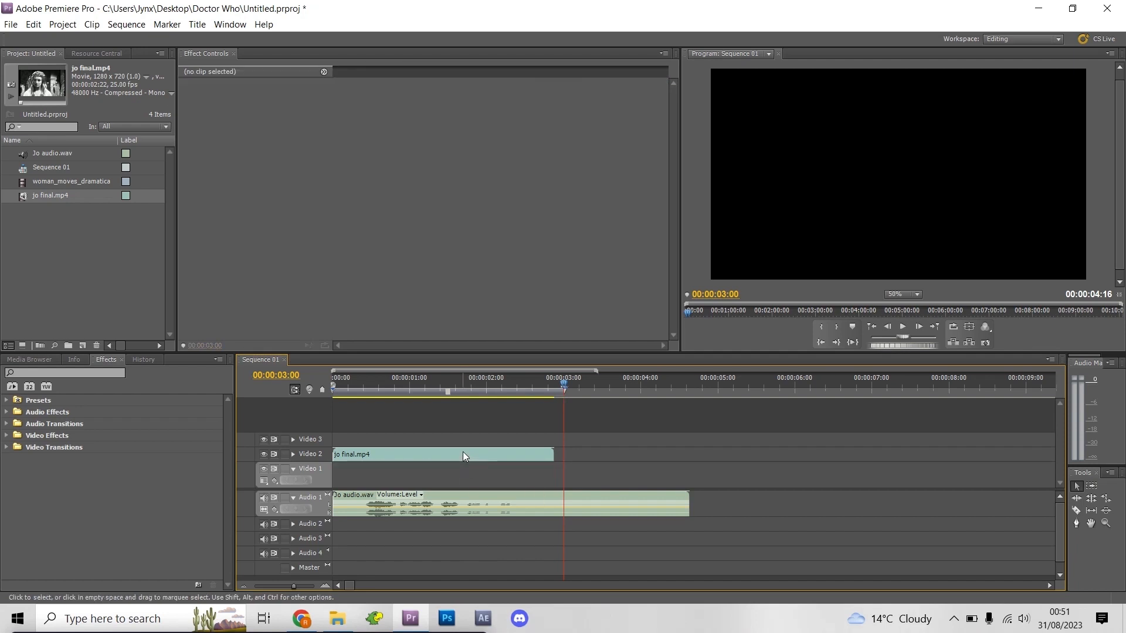
pyautogui.moveTo(463, 454); pyautogui.dragTo(464, 478)
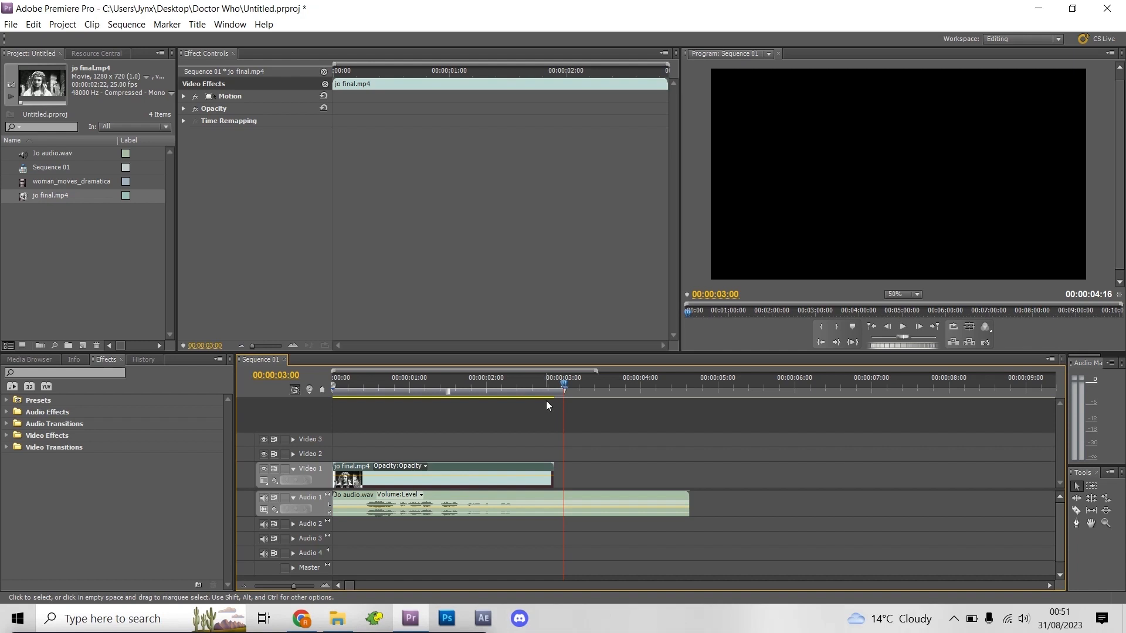
pyautogui.moveTo(564, 382); pyautogui.dragTo(314, 380)
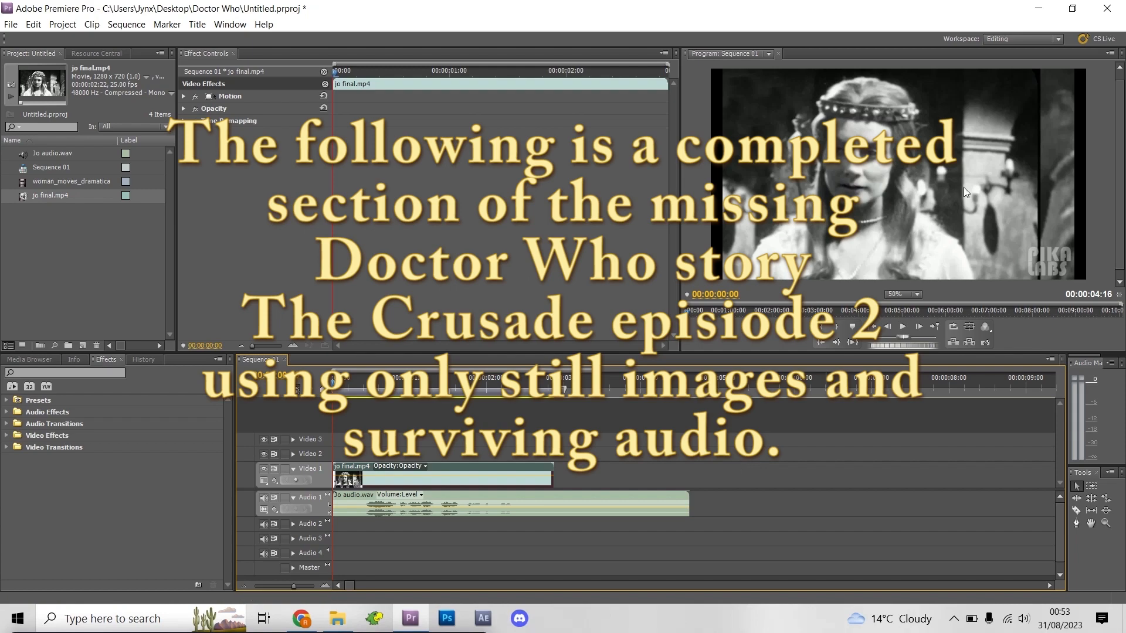
# Minimise Premiere Pro and File Explorer to reveal the Colab notebook
pyautogui.click(1038, 9)
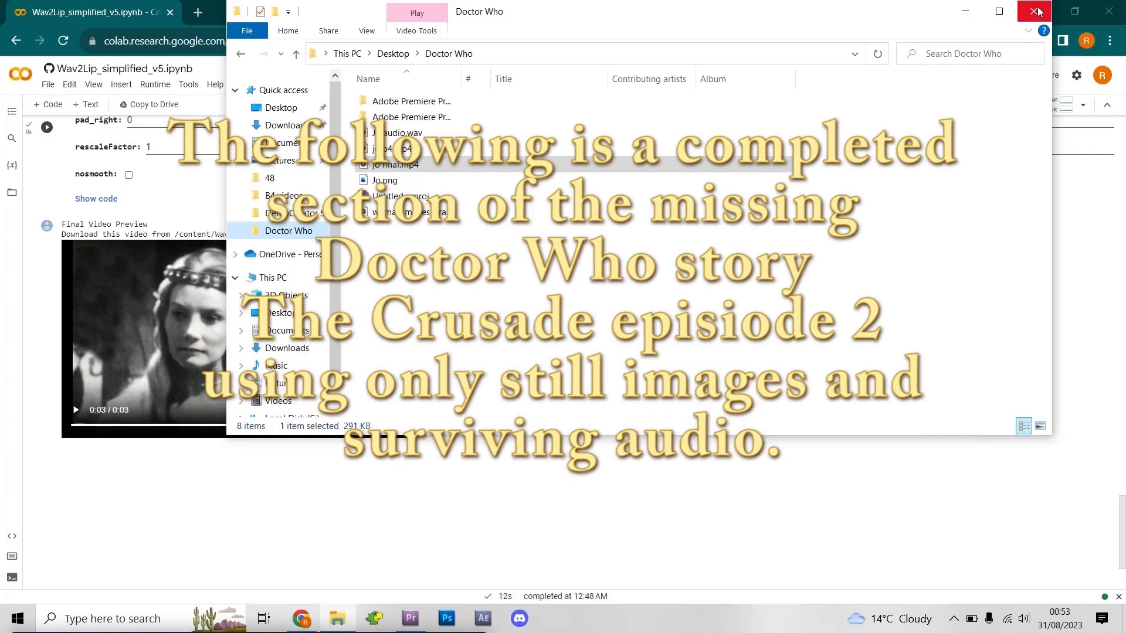
pyautogui.click(965, 11)
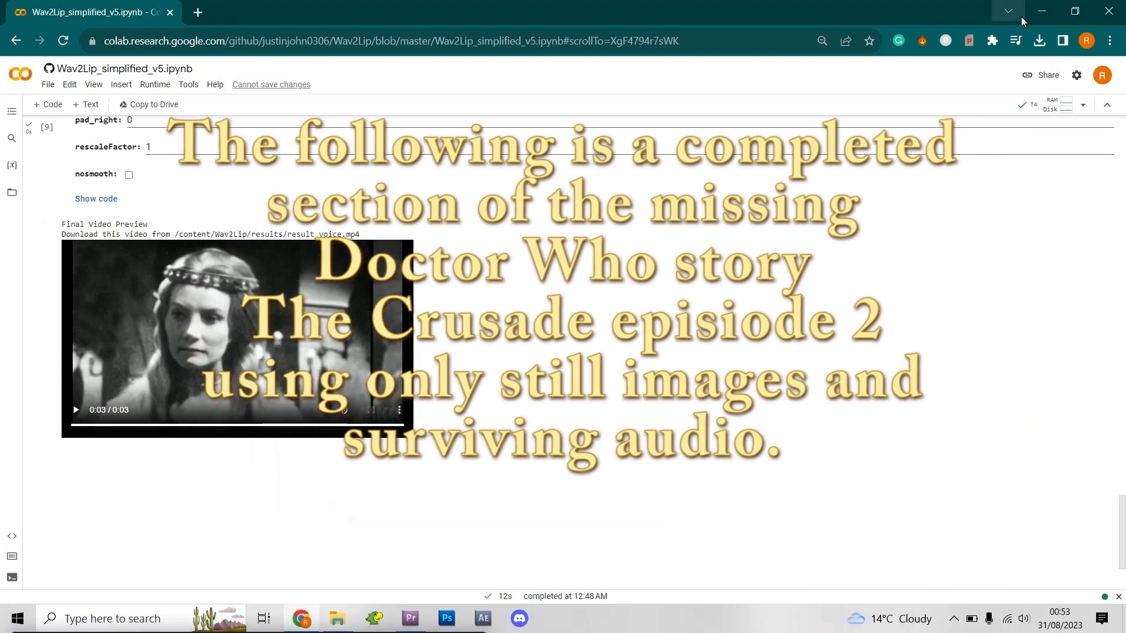